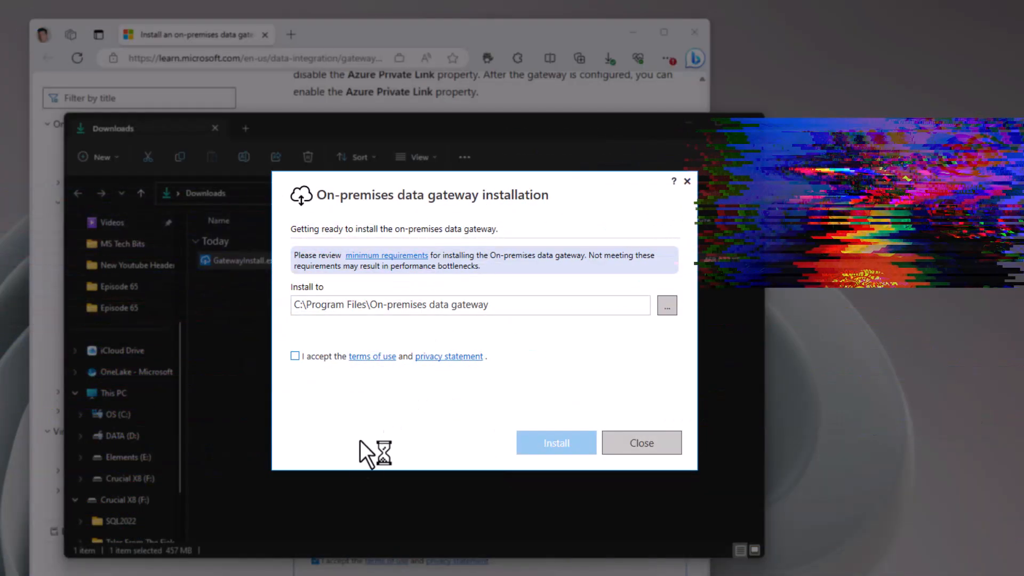
- Accept the terms, install the gateway, sign in with the account e-mail, and choose to register a new gateway
{"action": "left_click", "coordinate": [321, 359]}
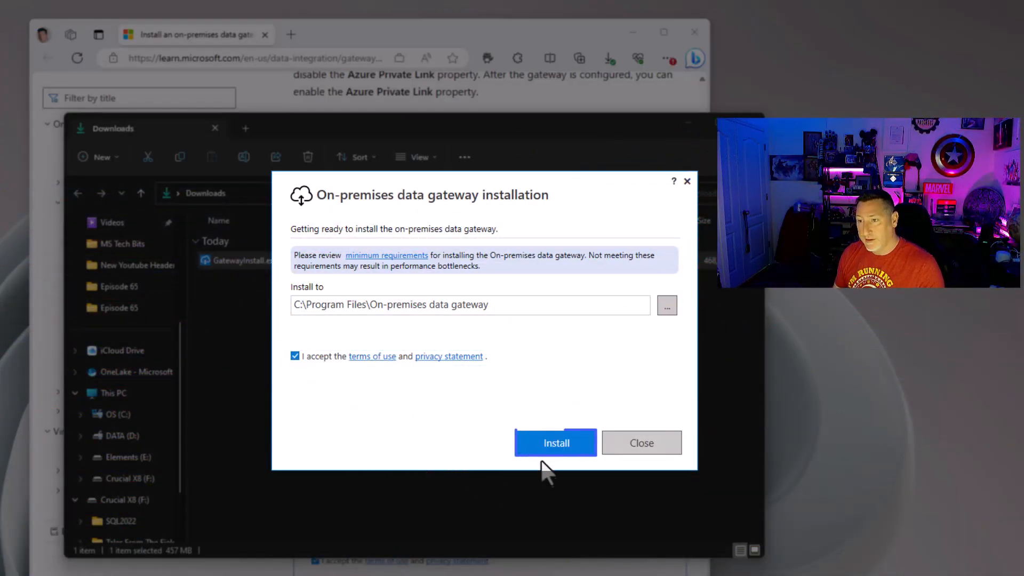
{"action": "left_click", "coordinate": [536, 441]}
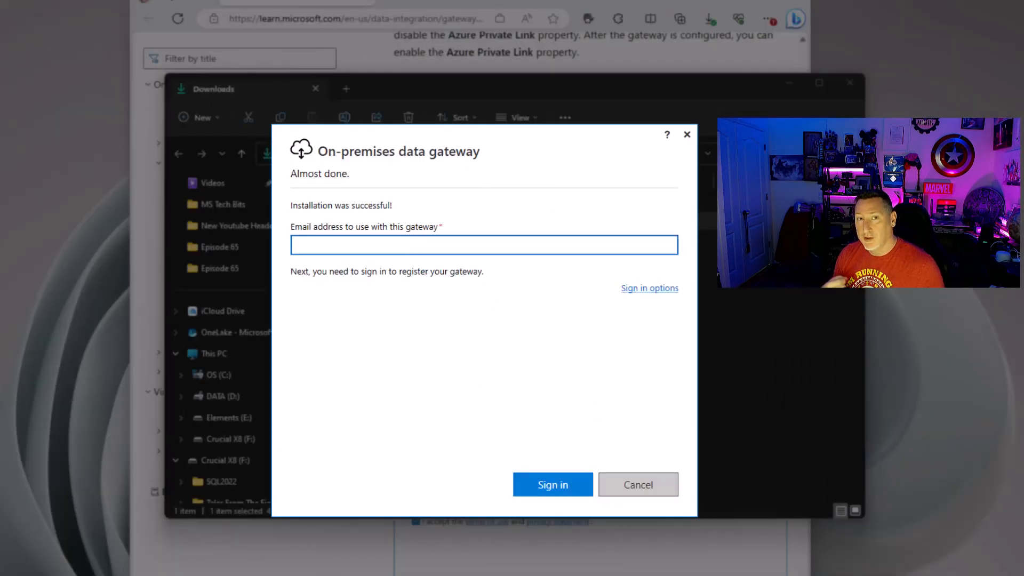
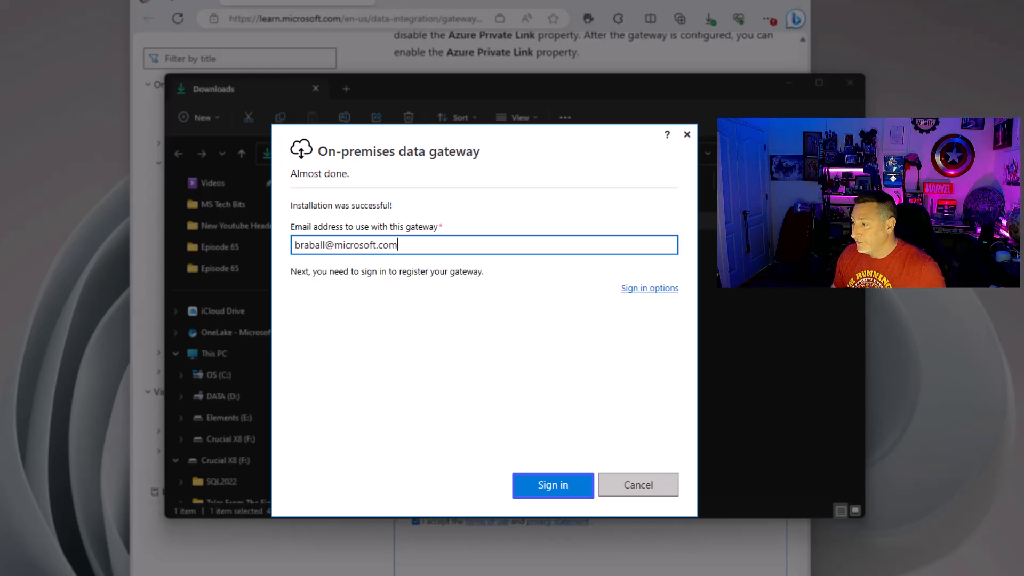
{"action": "left_click", "coordinate": [549, 485]}
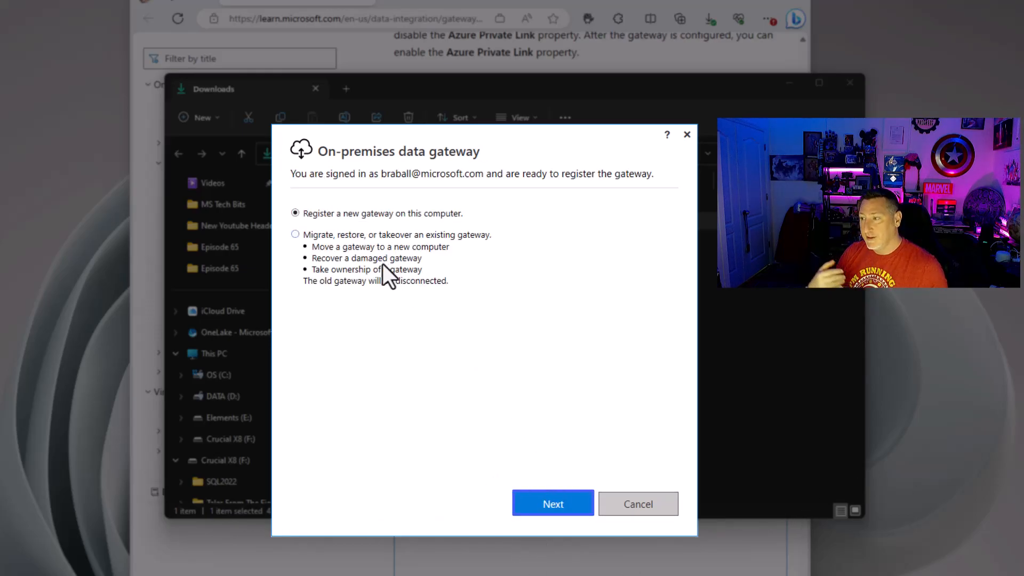
{"action": "left_click", "coordinate": [565, 510]}
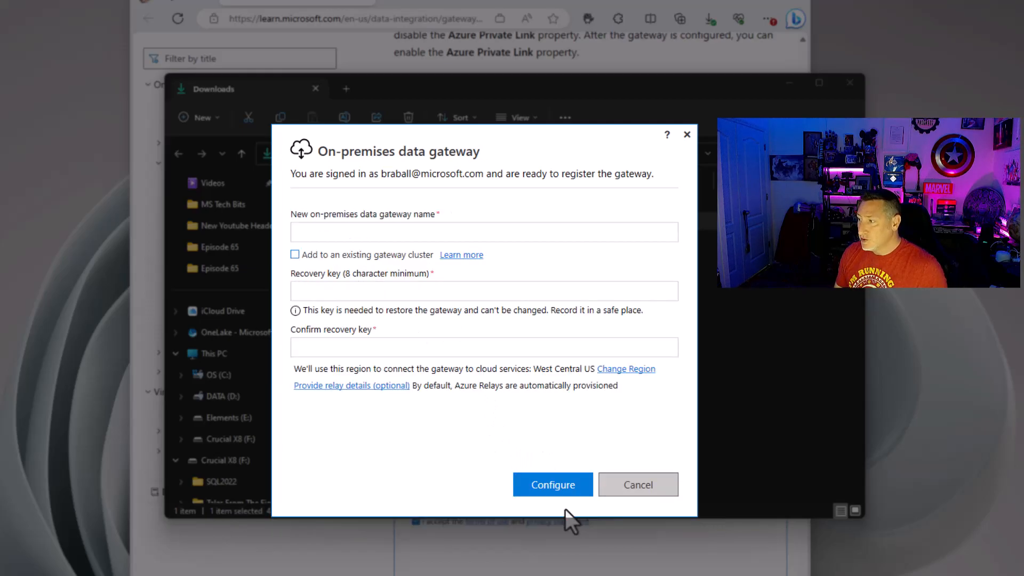
- Name the gateway bball-pbigateway, paste the recovery key into both key fields, and configure it
{"action": "type", "text": "bball"}
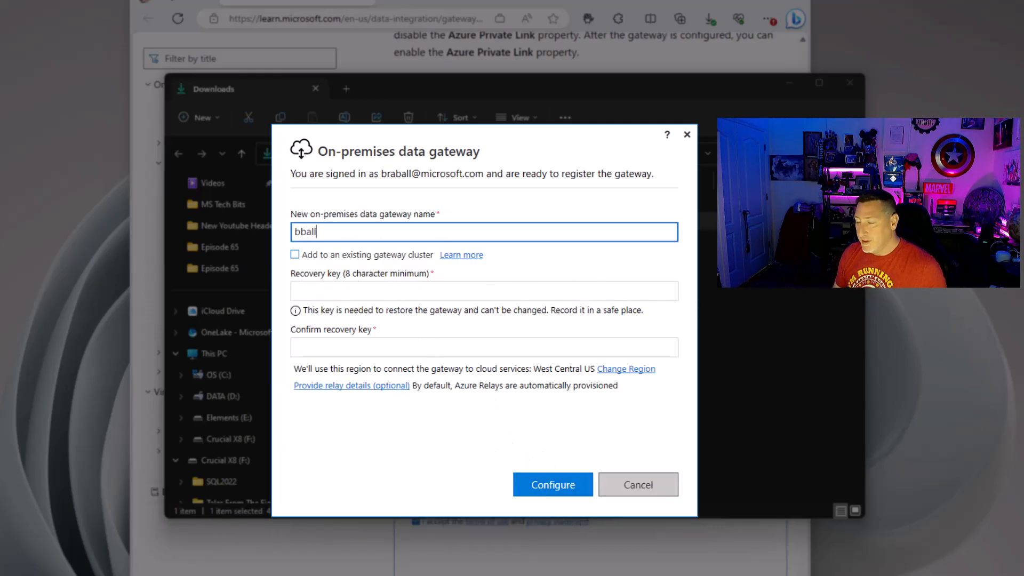
{"action": "type", "text": "-pbigateway"}
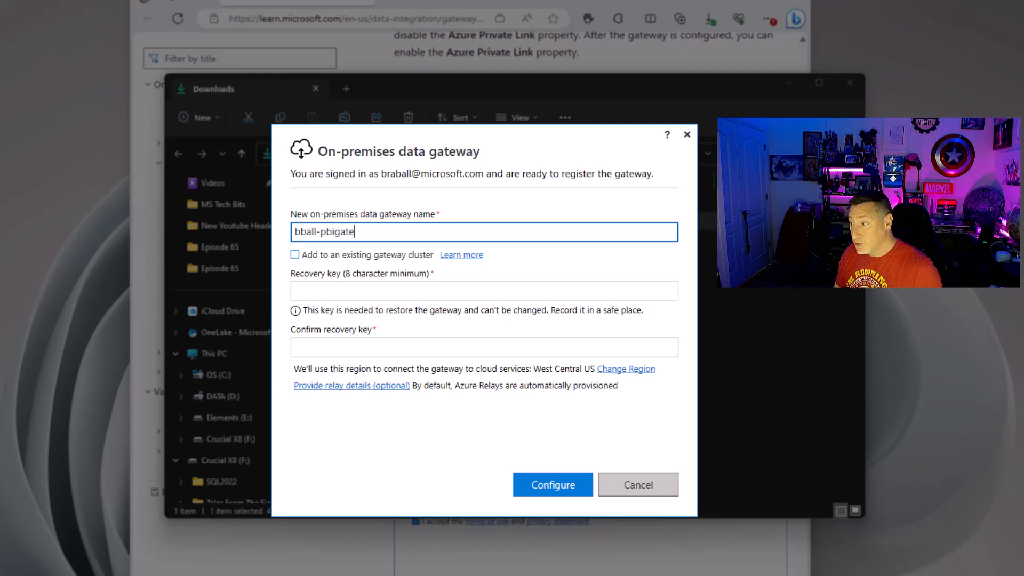
{"action": "left_click", "coordinate": [339, 292]}
{"action": "key", "text": "ctrl+v"}
{"action": "left_click", "coordinate": [341, 349]}
{"action": "key", "text": "ctrl+v"}
{"action": "left_click", "coordinate": [576, 490]}
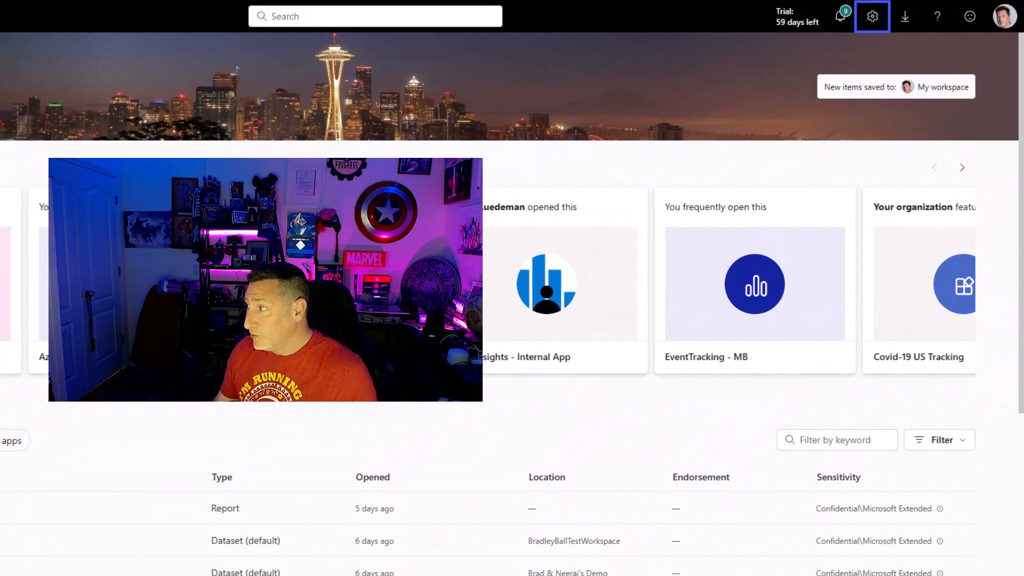
- From Settings, go to Manage connections and gateways and start a new connection
{"action": "left_click", "coordinate": [872, 25]}
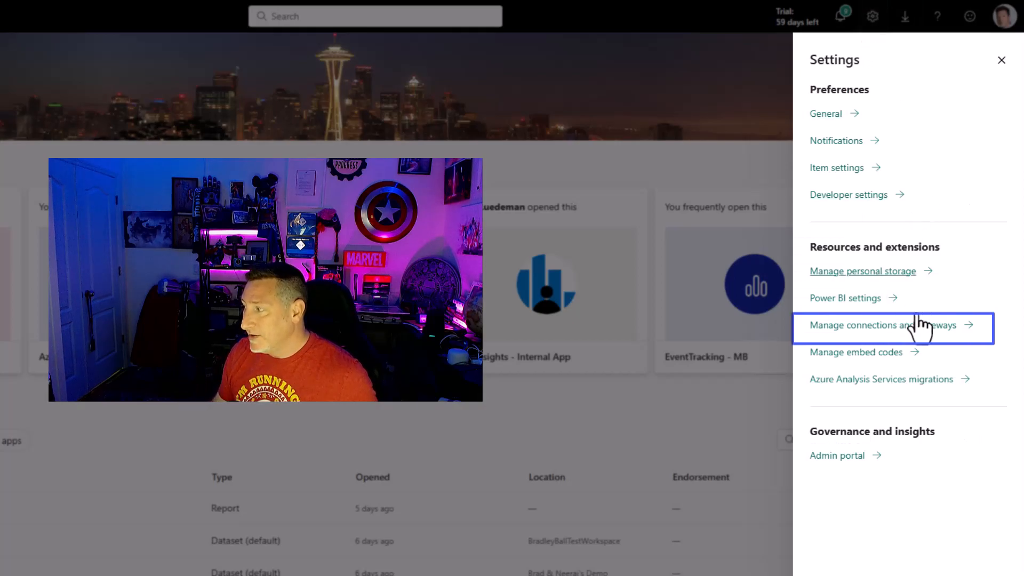
{"action": "left_click", "coordinate": [997, 339]}
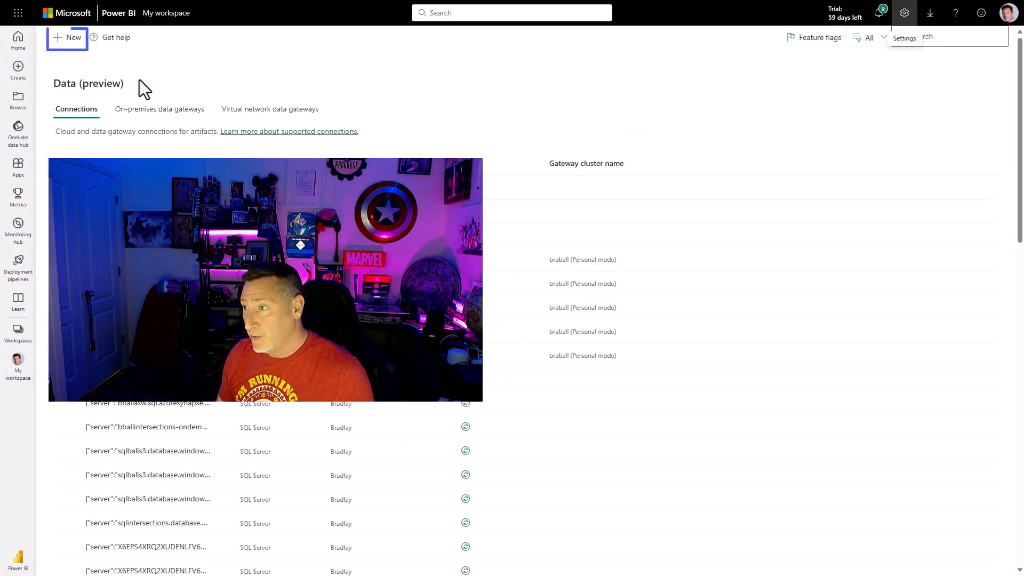
{"action": "left_click", "coordinate": [67, 37]}
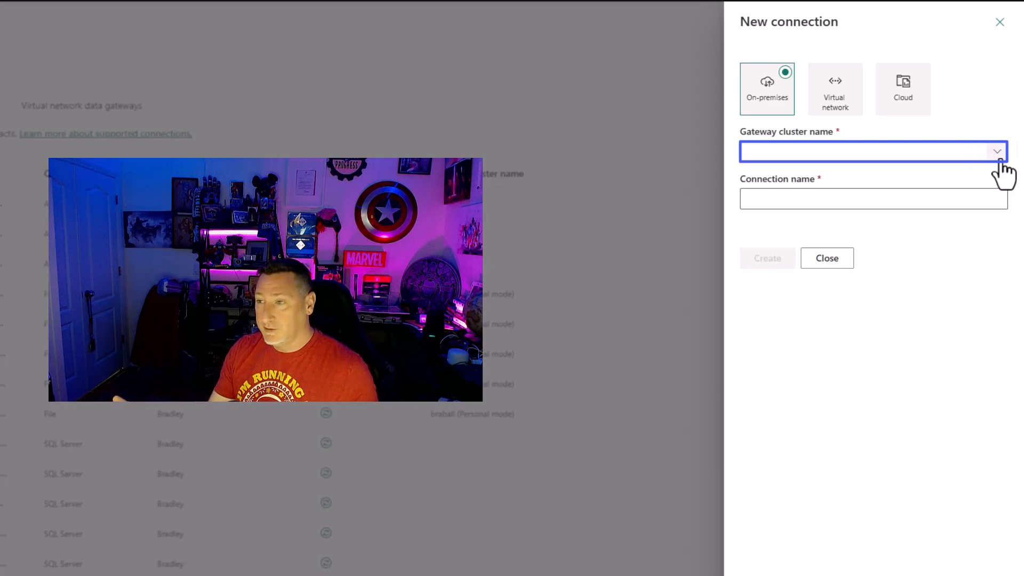
- Choose gateway cluster bball-pbigateway, name the connection bballSQL2022, and set its type to SQL Server
{"action": "left_click", "coordinate": [1000, 161]}
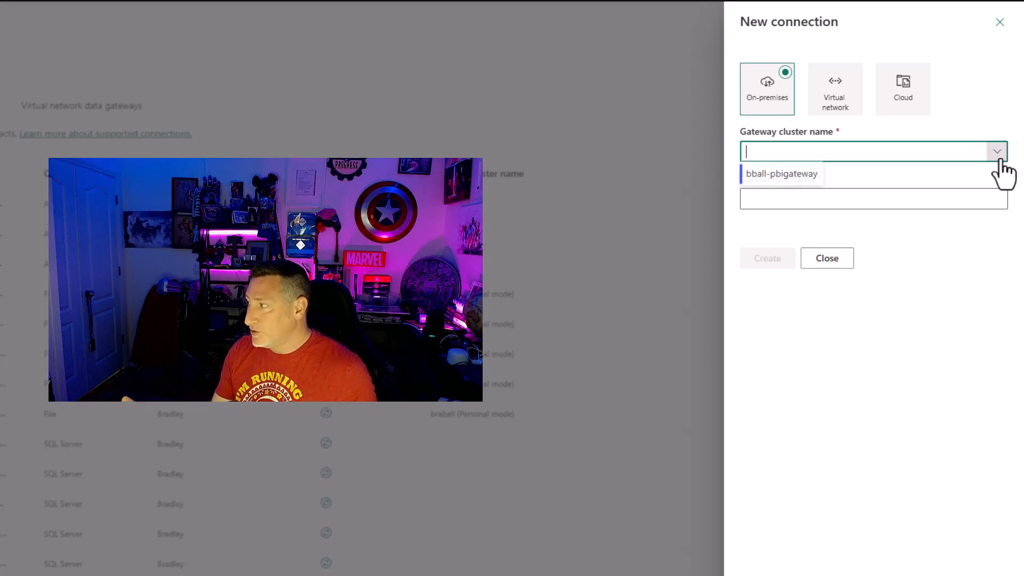
{"action": "left_click", "coordinate": [800, 174]}
{"action": "left_click", "coordinate": [891, 199]}
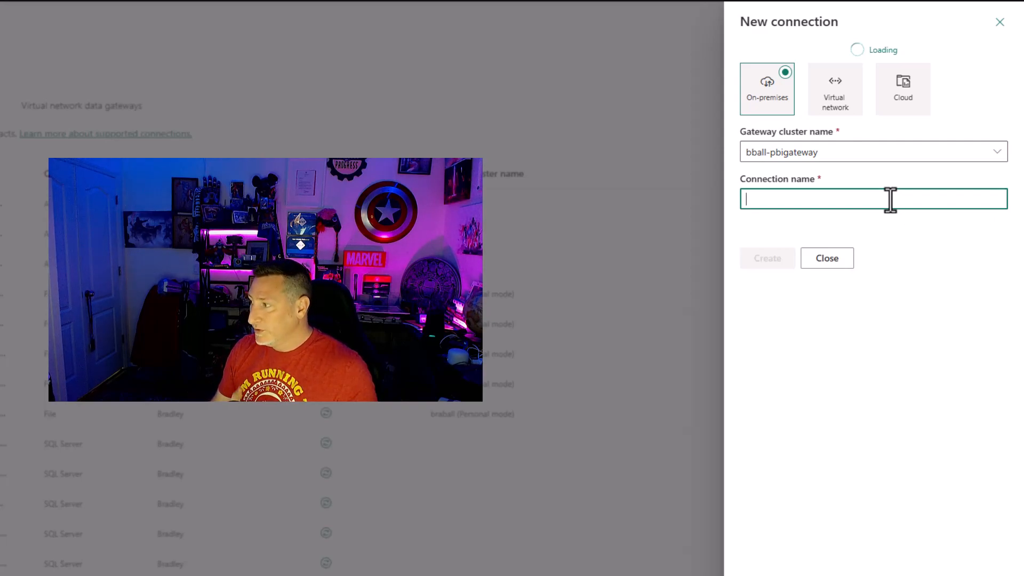
{"action": "type", "text": "bballSQL2022"}
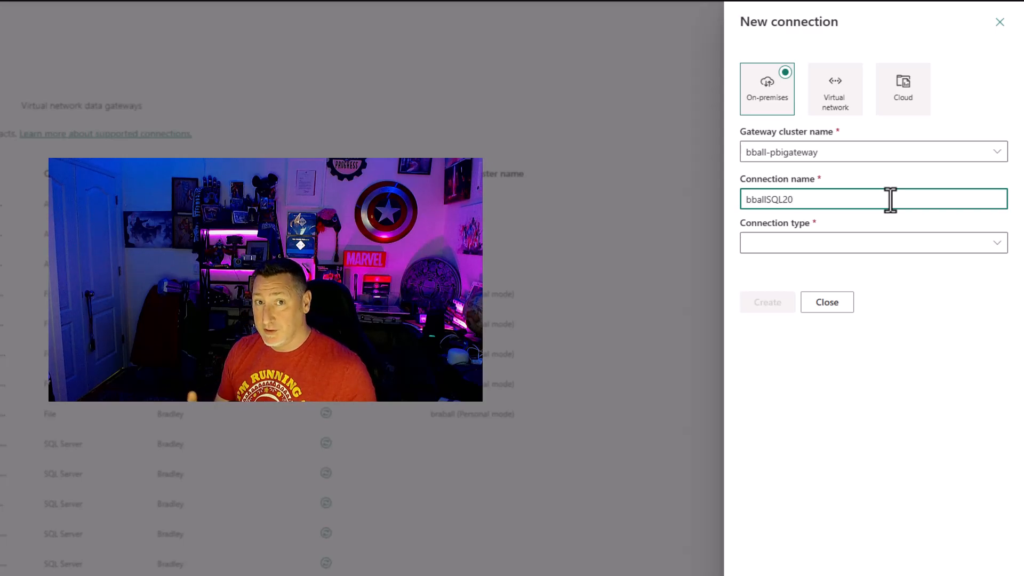
{"action": "left_click", "coordinate": [994, 242]}
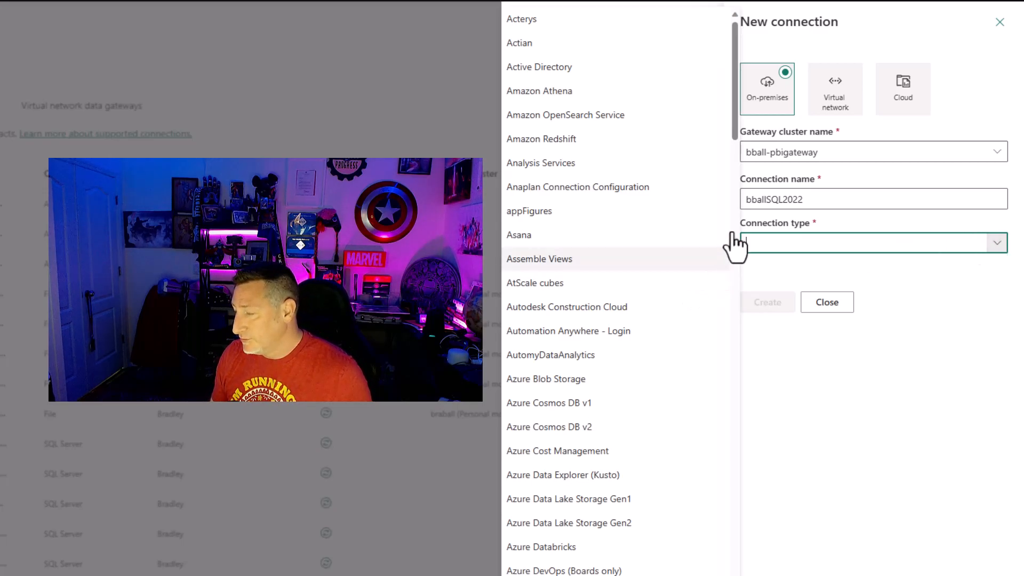
{"action": "left_click_drag", "start_coordinate": [735, 106], "coordinate": [736, 568]}
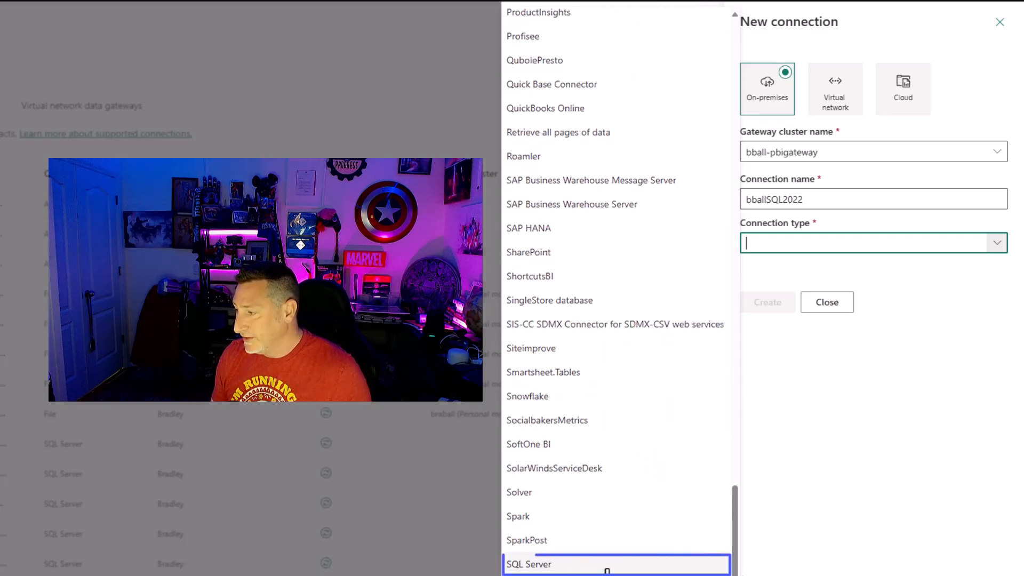
{"action": "left_click", "coordinate": [607, 568]}
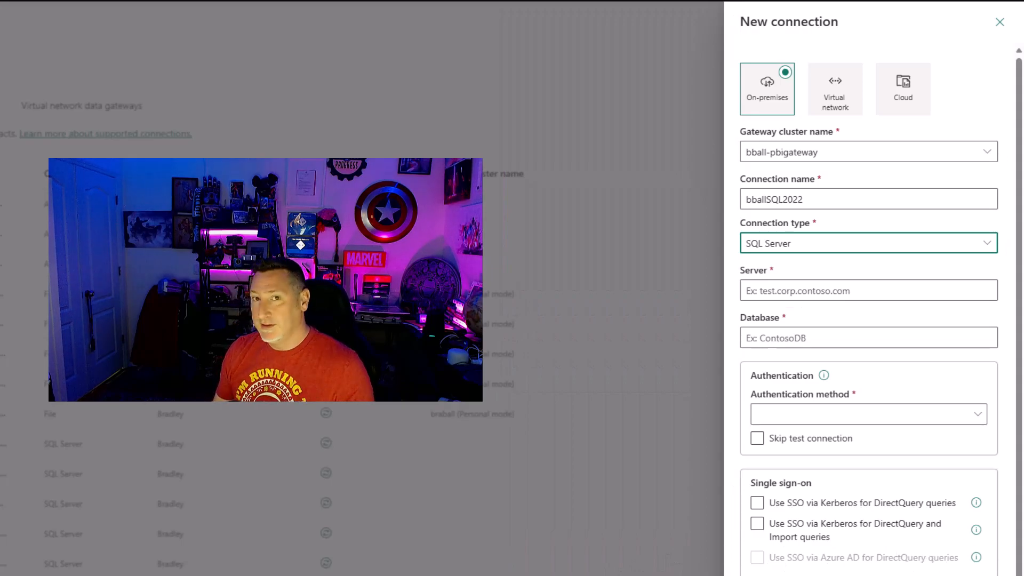
- Enter server AvengersTower and database WideWorldImportersDW for the connection
{"action": "left_click", "coordinate": [936, 290]}
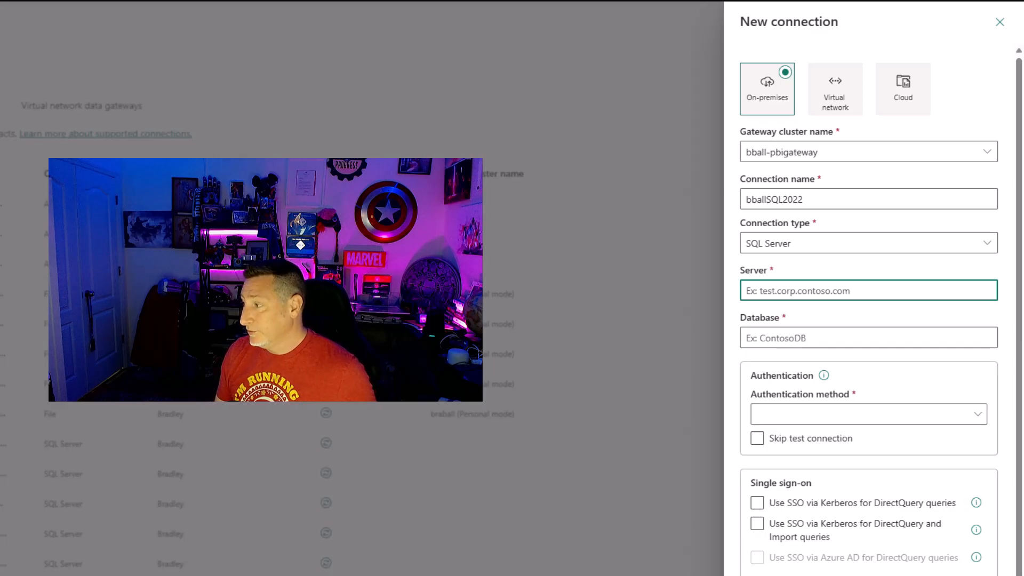
{"action": "type", "text": "AvengersTower"}
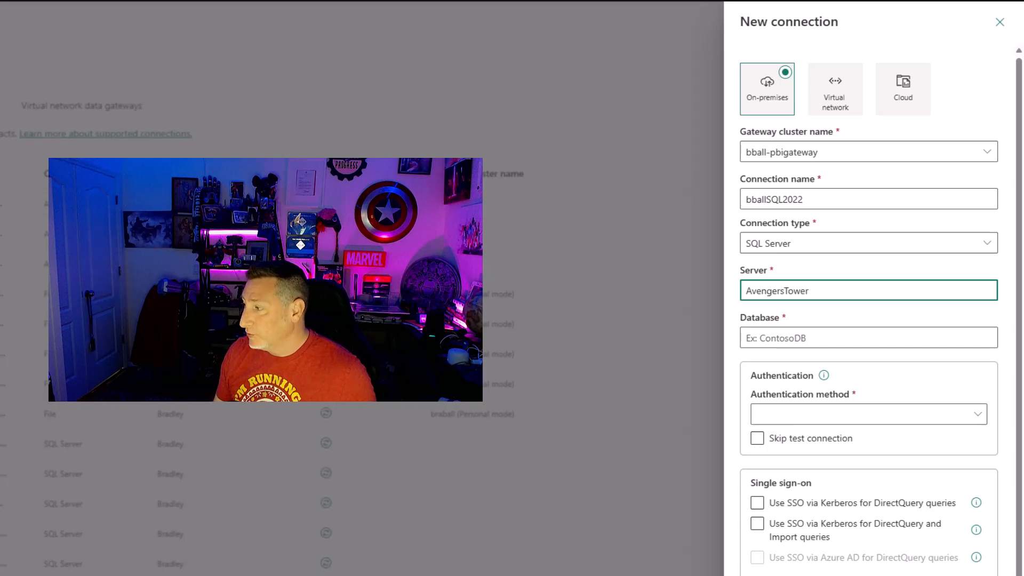
{"action": "key", "text": "Tab"}
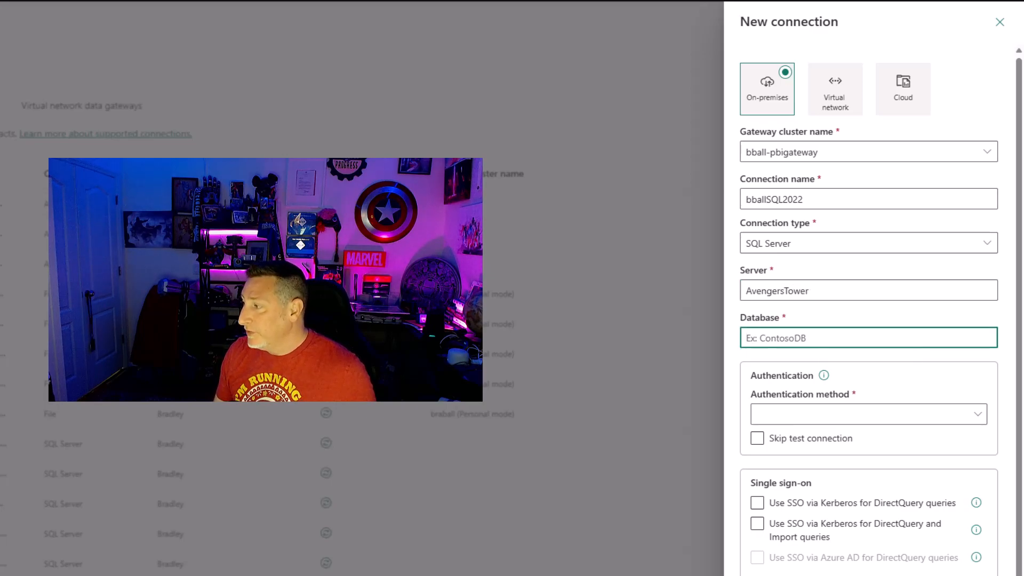
{"action": "type", "text": "WideWorldImportersDW"}
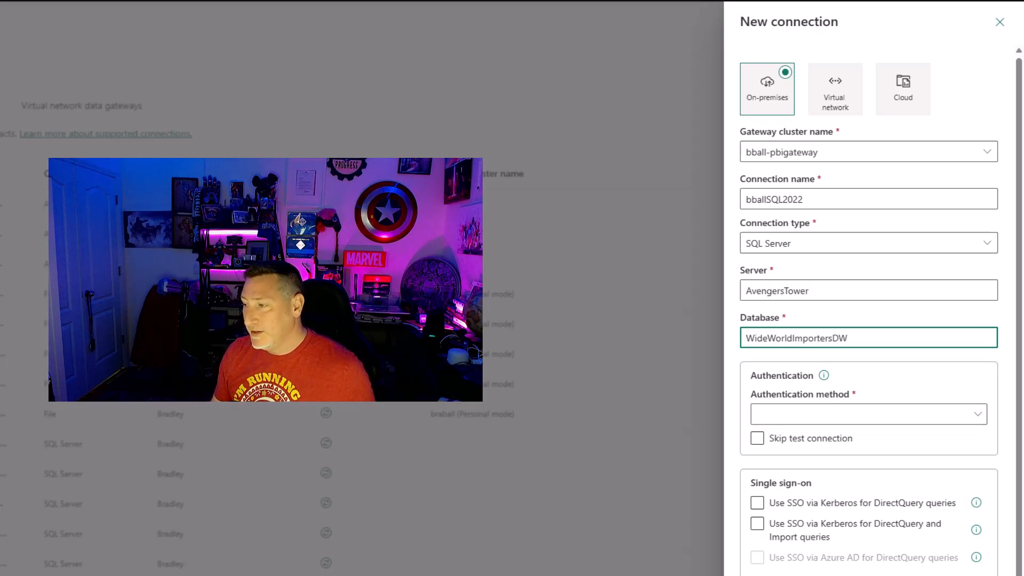
- Set the authentication method to Basic and fill in the username and password
{"action": "left_click", "coordinate": [979, 414]}
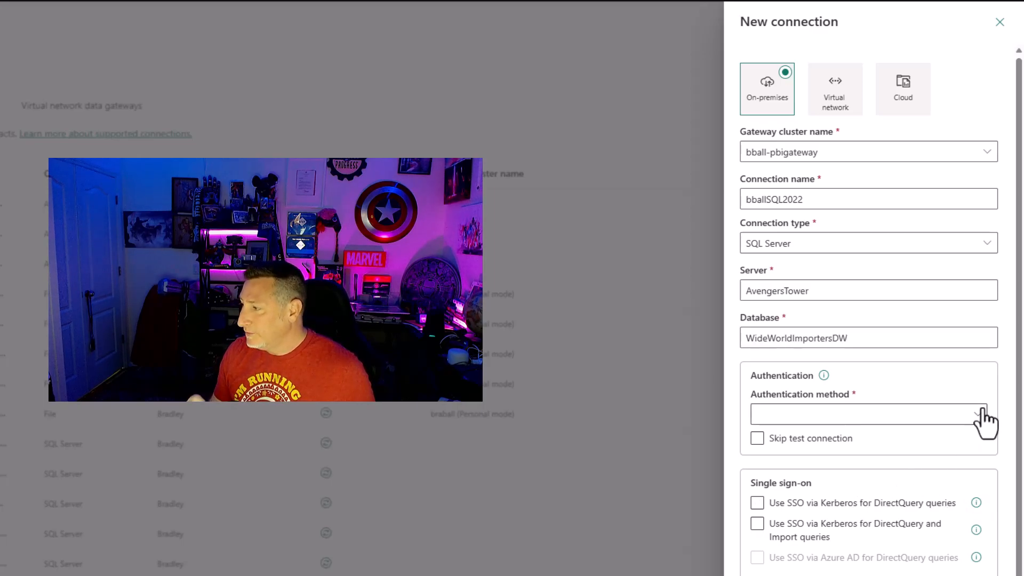
{"action": "left_click", "coordinate": [743, 437]}
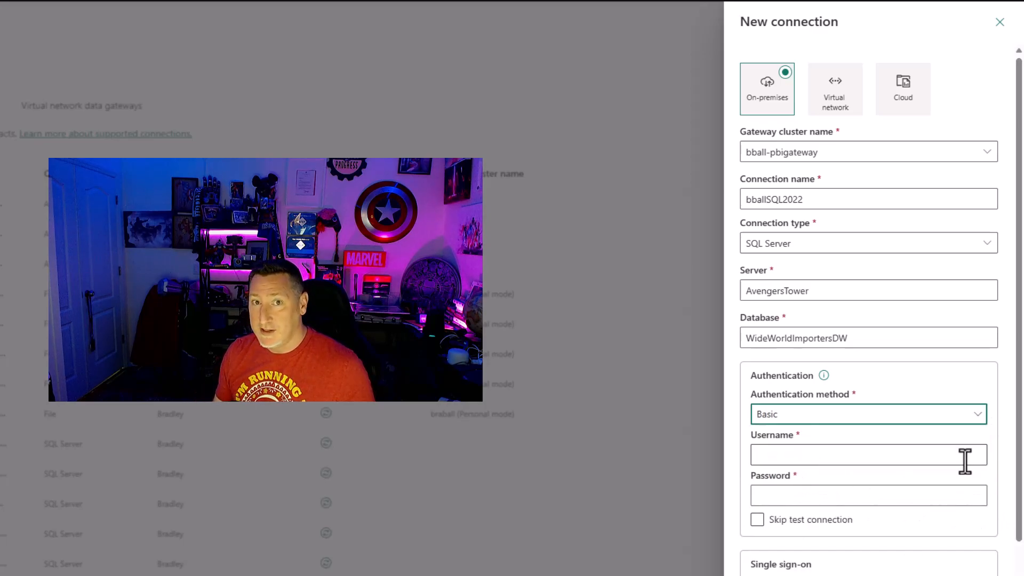
{"action": "key", "text": "Tab"}
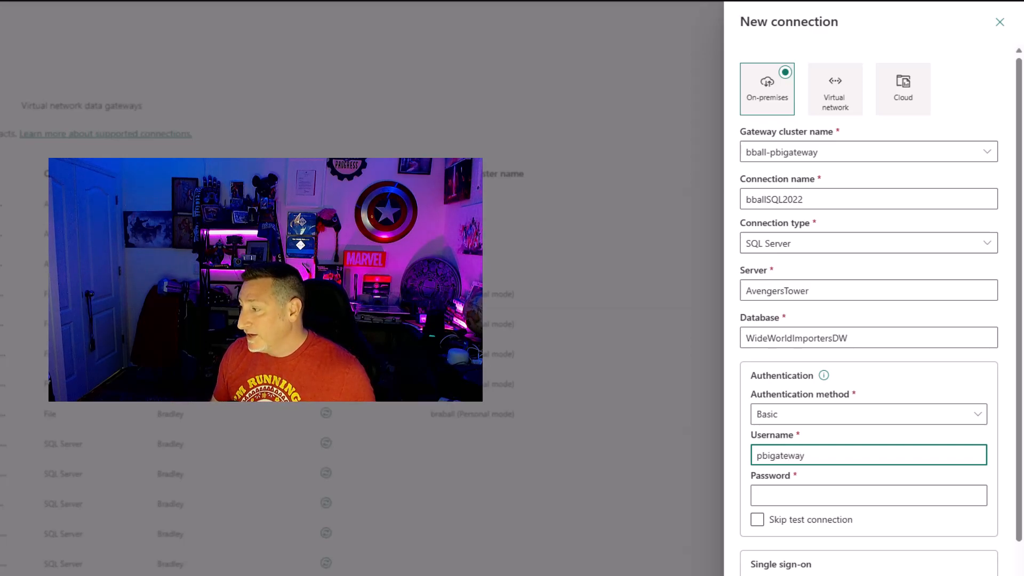
{"action": "left_click", "coordinate": [866, 497]}
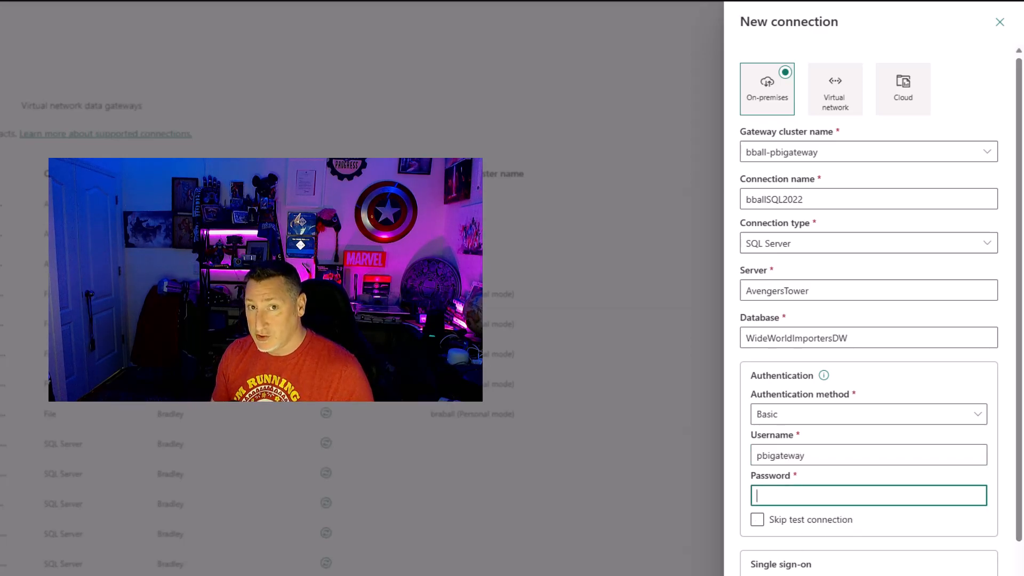
{"action": "key", "text": "ctrl+v"}
{"action": "scroll", "coordinate": [831, 450], "scroll_direction": "down", "scroll_amount": 3}
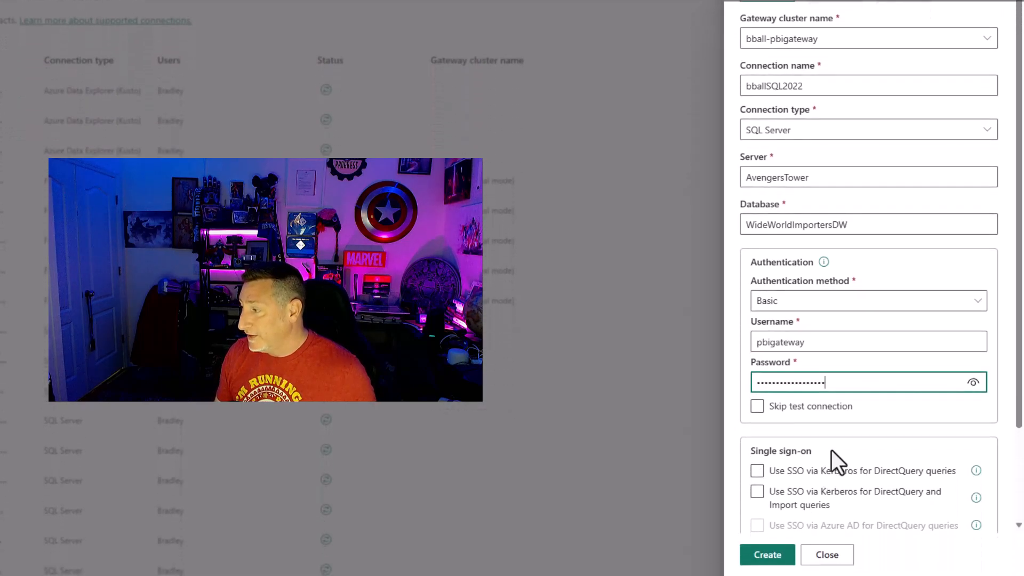
{"action": "scroll", "coordinate": [831, 450], "scroll_direction": "down", "scroll_amount": 2}
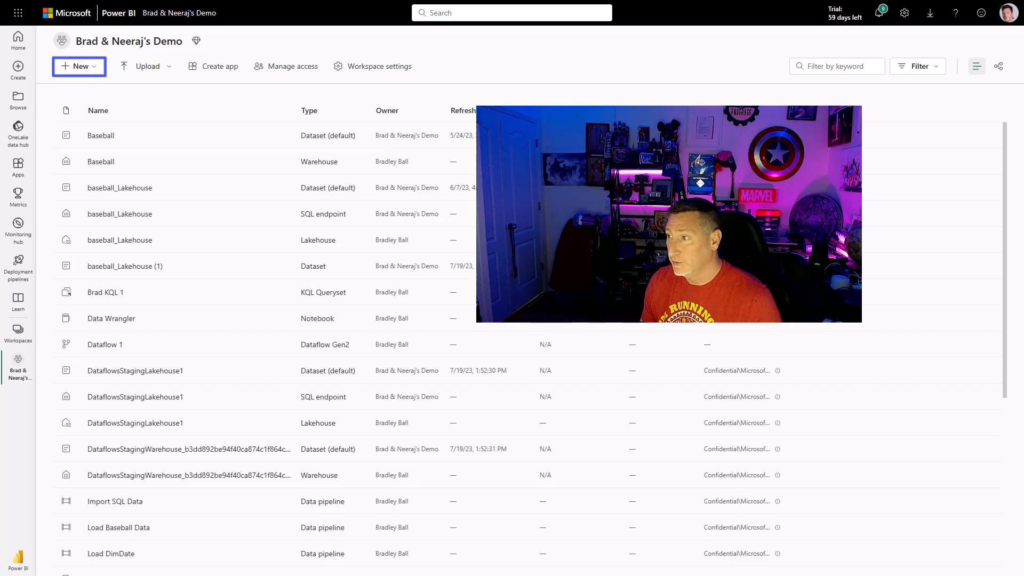
- Open the New menu in Brad & Neeraj's Demo workspace and show all item types
{"action": "left_click", "coordinate": [81, 66]}
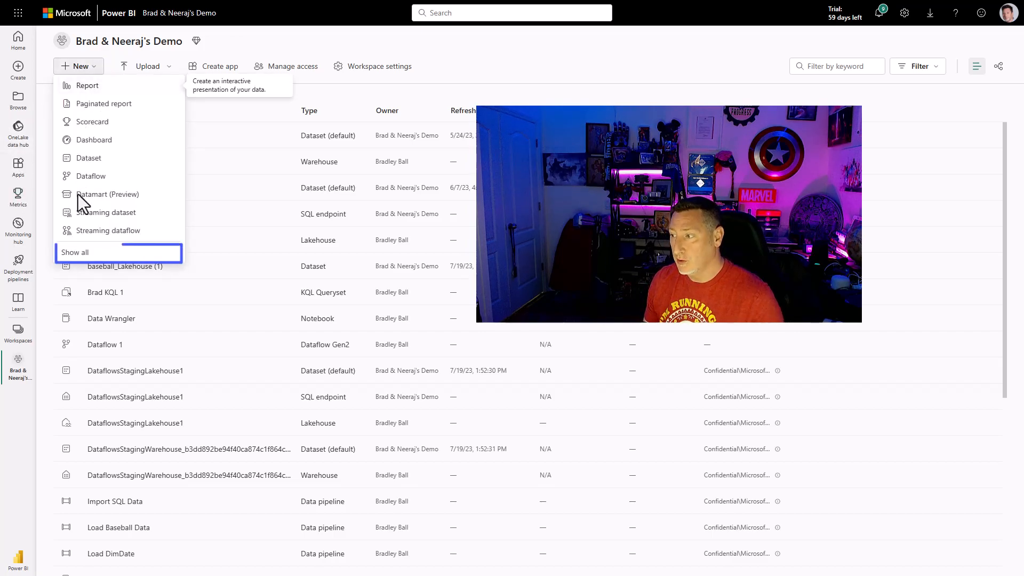
{"action": "left_click", "coordinate": [74, 252]}
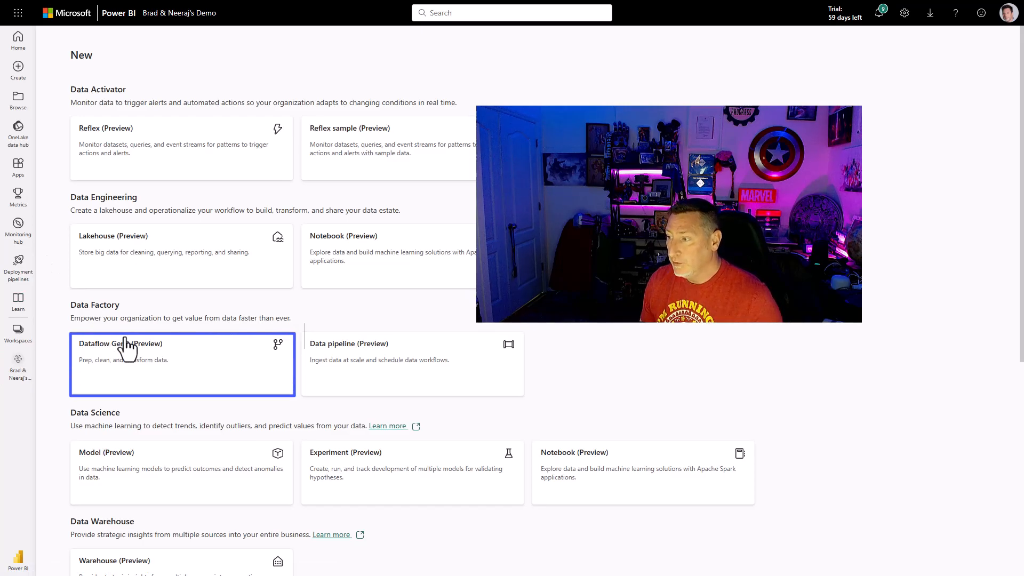
- Create a Dataflow Gen2 (Preview) and pick SQL Server database from the full data source list
{"action": "left_click", "coordinate": [150, 371]}
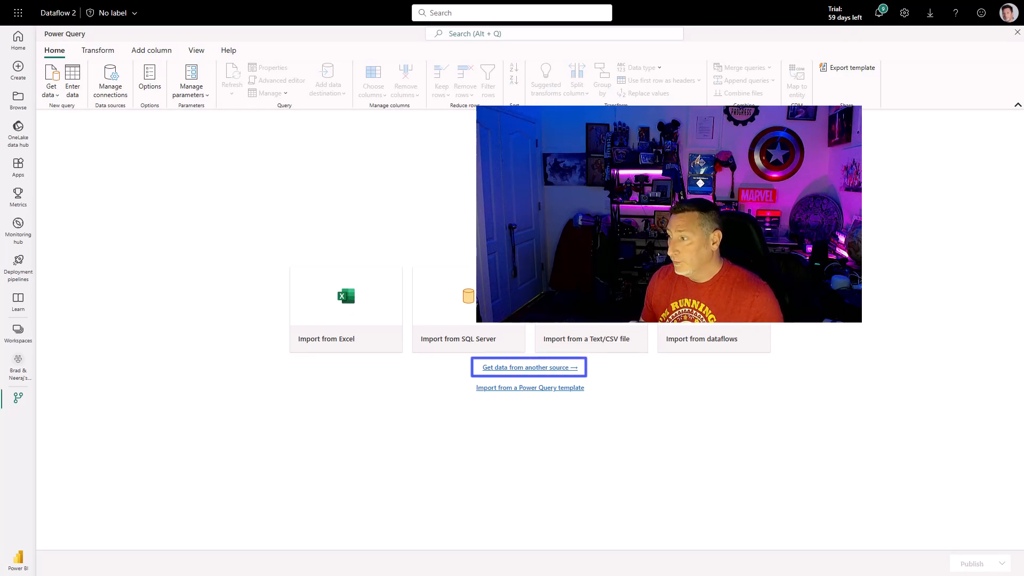
{"action": "left_click", "coordinate": [543, 368]}
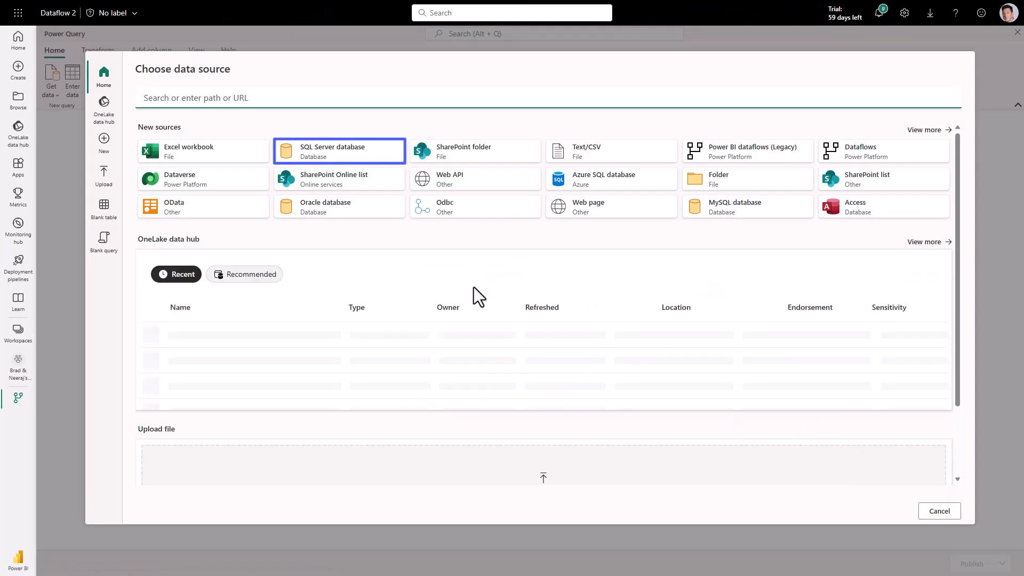
{"action": "left_click", "coordinate": [373, 159]}
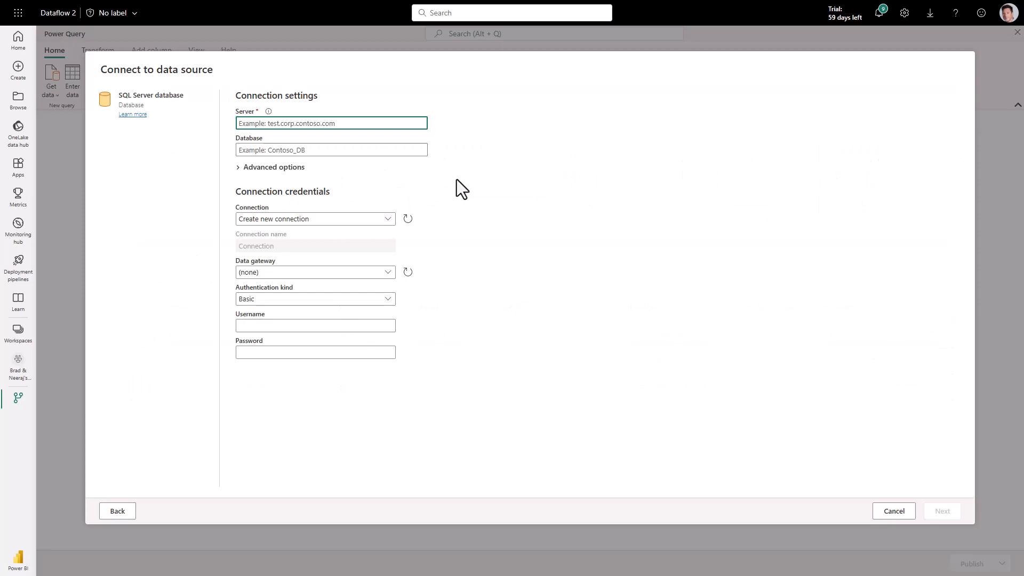
- Enter server avengerstower and database WideWorldImportersDW, then continue to the table list
{"action": "type", "text": "avengerstower"}
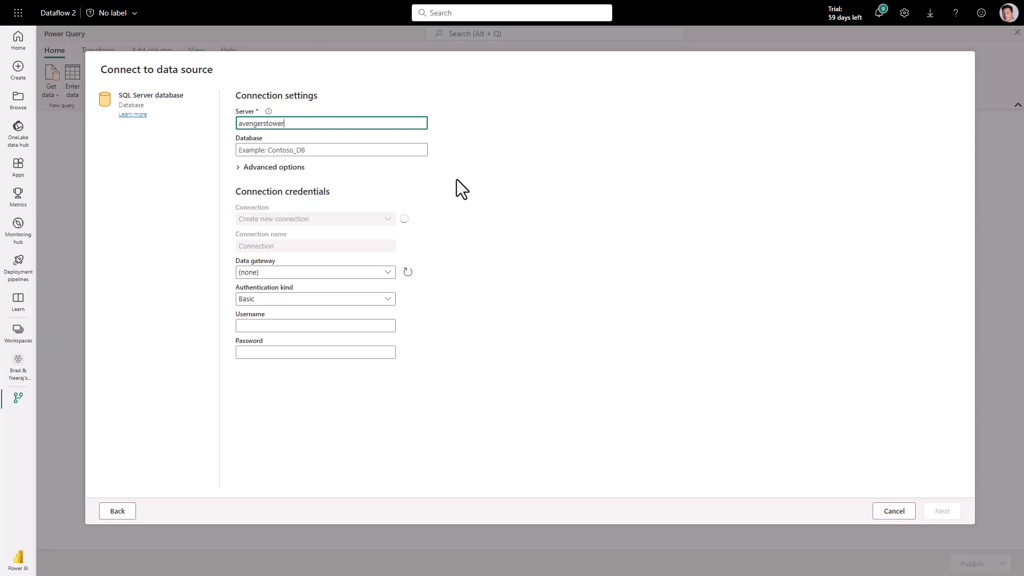
{"action": "left_click", "coordinate": [395, 152]}
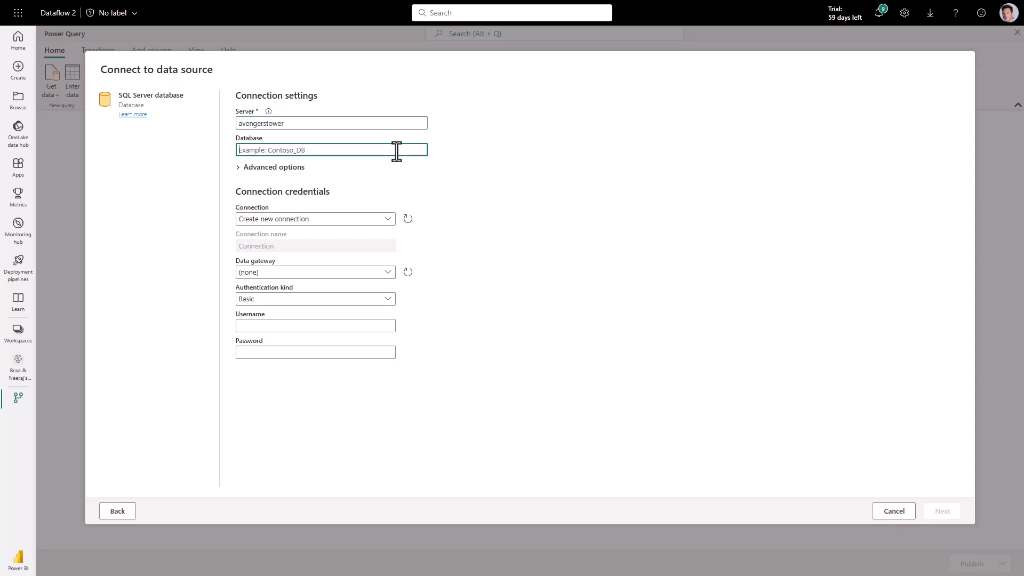
{"action": "type", "text": "WideW"}
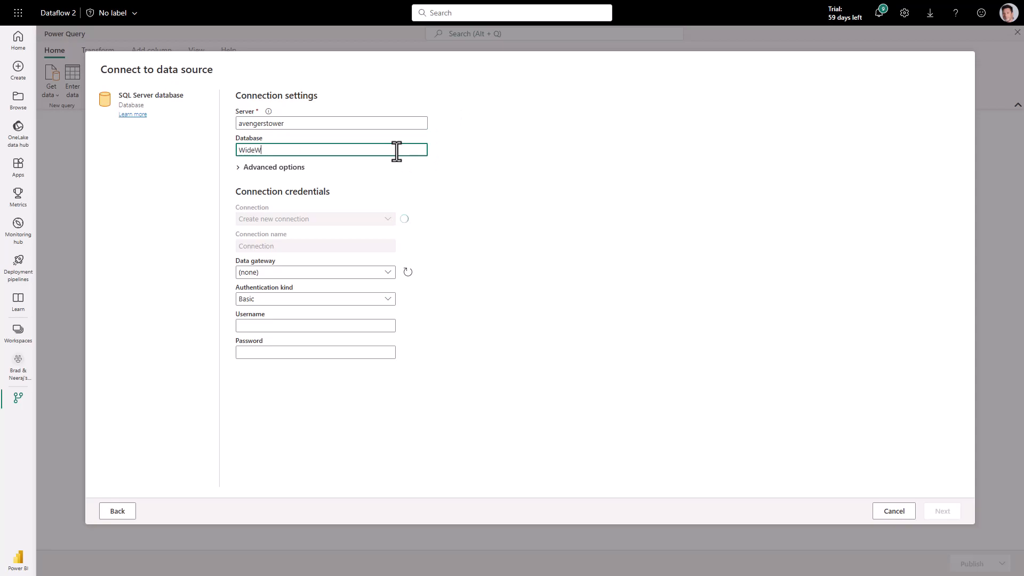
{"action": "type", "text": "orldImportersDW"}
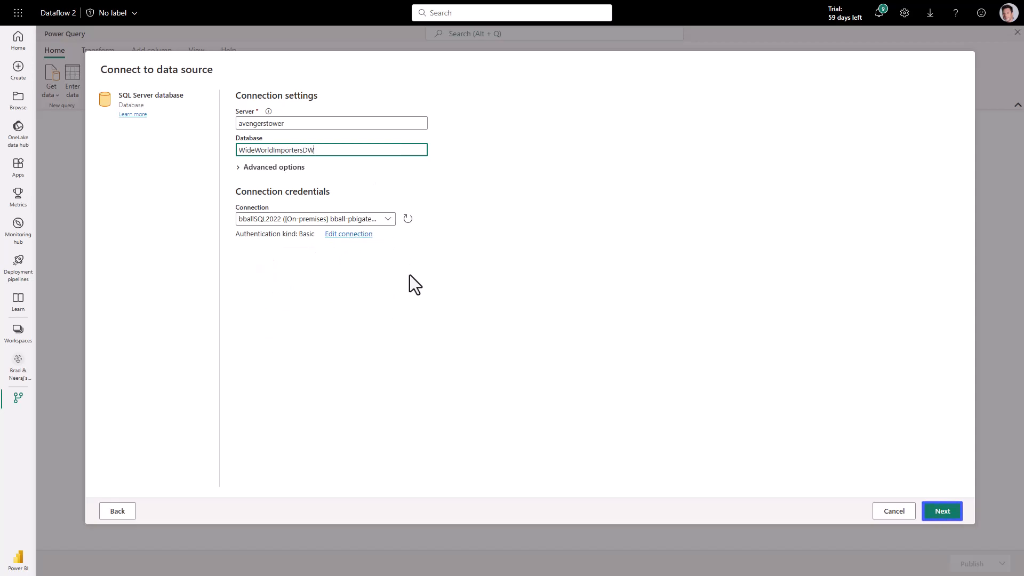
{"action": "left_click", "coordinate": [943, 511]}
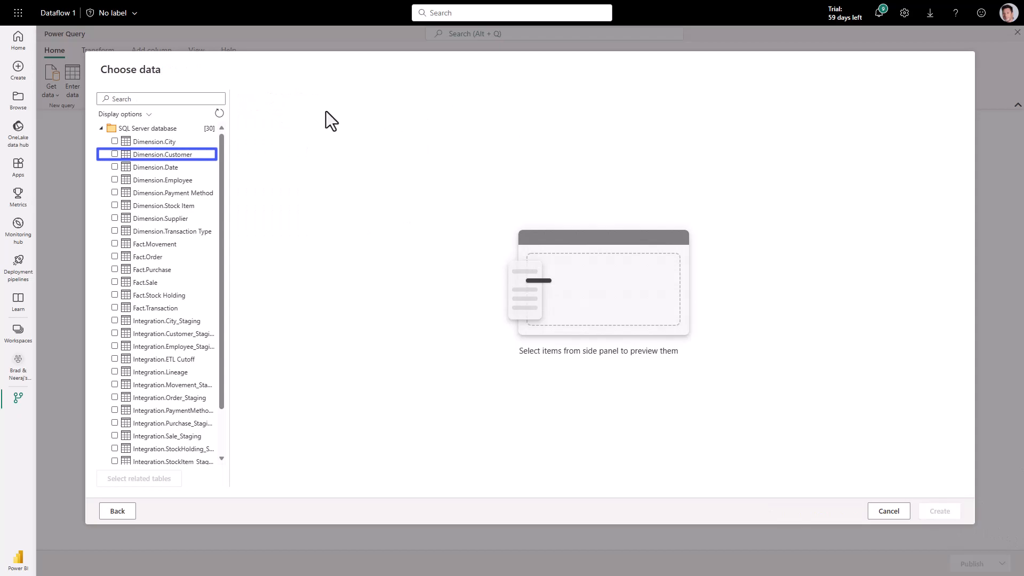
- Tick the Dimension.Customer table and create the query from it
{"action": "left_click", "coordinate": [115, 154]}
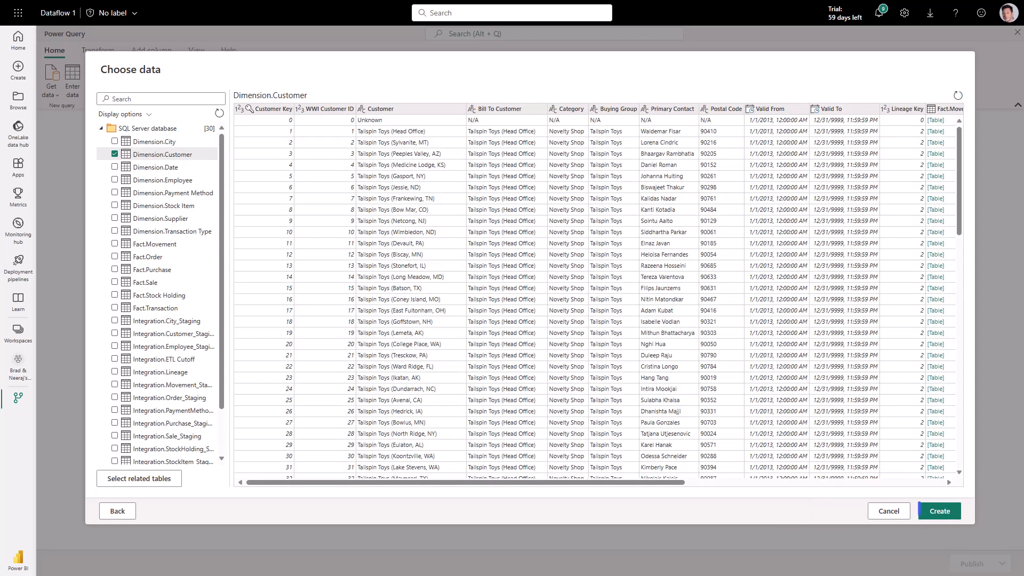
{"action": "left_click", "coordinate": [947, 511]}
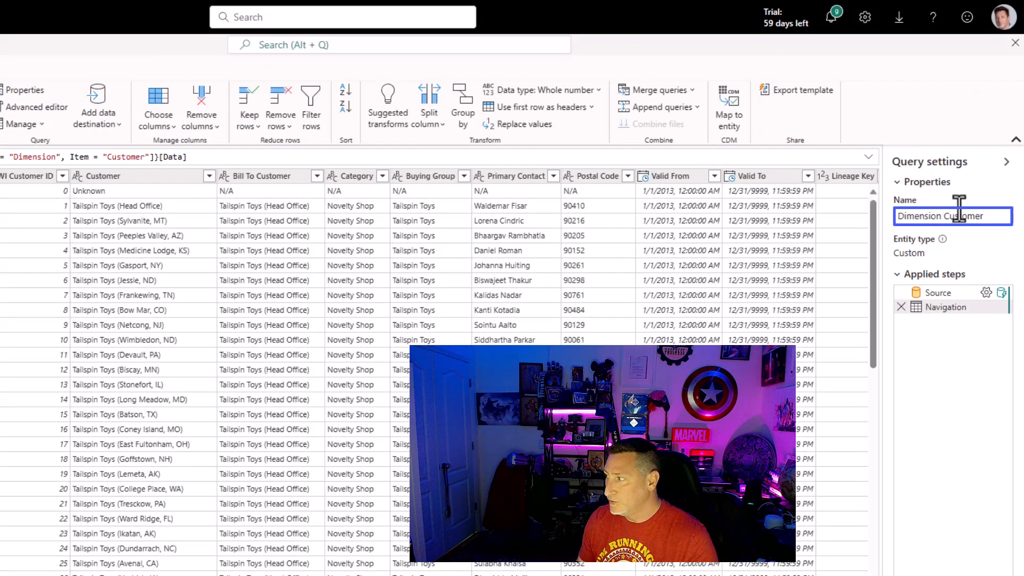
- Rename the query to DimCustomer and choose Warehouse as its data destination
{"action": "left_click", "coordinate": [944, 219]}
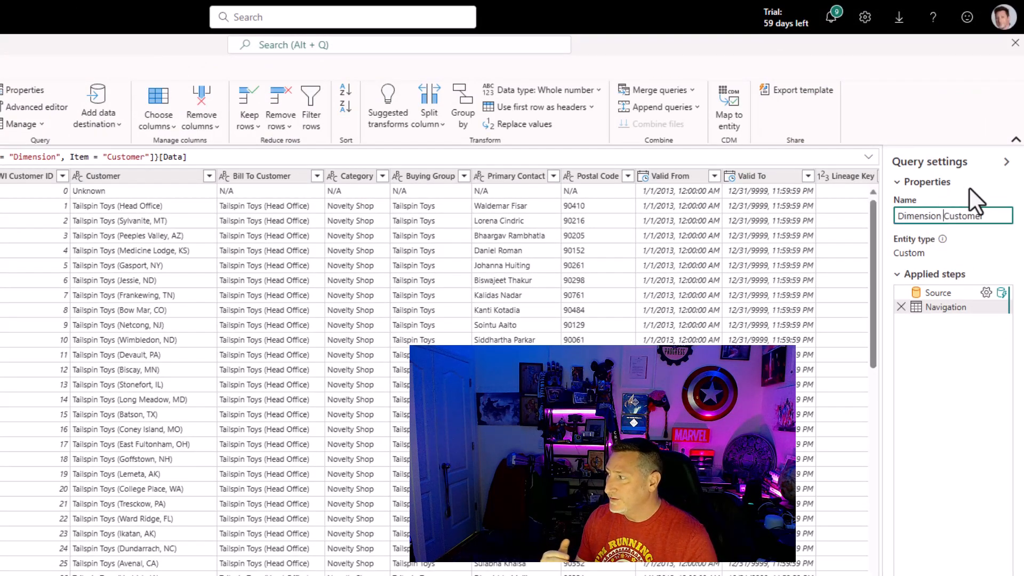
{"action": "key", "text": "BackSpace"}
{"action": "key", "text": "BackSpace"}
{"action": "key", "text": "BackSpace"}
{"action": "key", "text": "BackSpace"}
{"action": "key", "text": "BackSpace"}
{"action": "key", "text": "BackSpace"}
{"action": "key", "text": "BackSpace"}
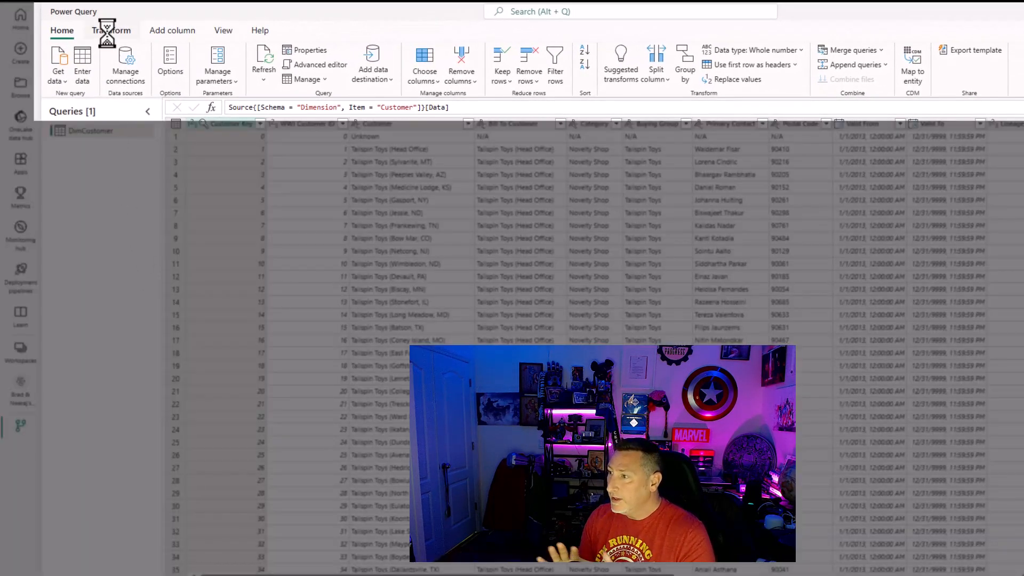
{"action": "left_click", "coordinate": [109, 32]}
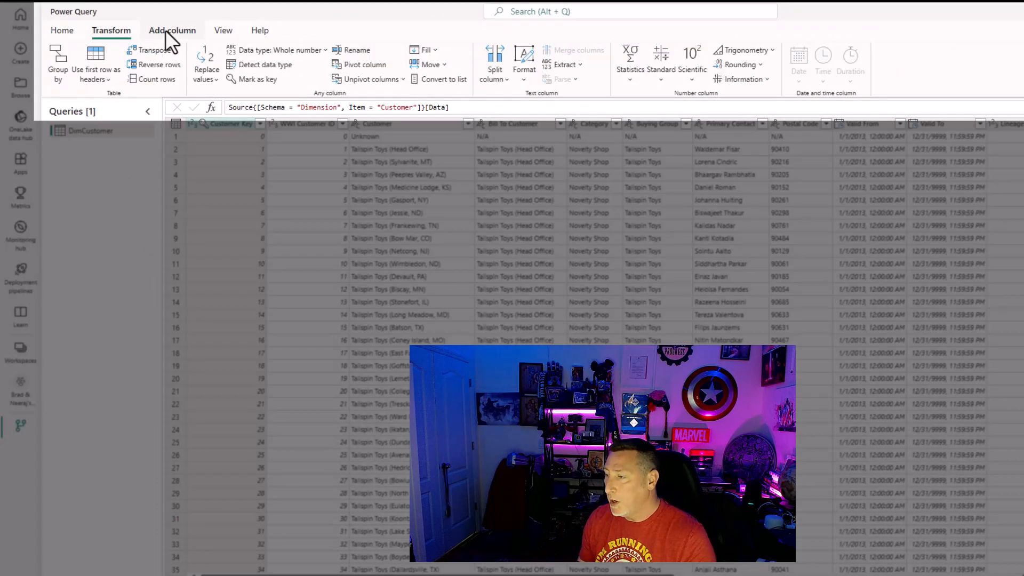
{"action": "left_click", "coordinate": [166, 32]}
{"action": "left_click", "coordinate": [222, 30]}
{"action": "left_click", "coordinate": [75, 31]}
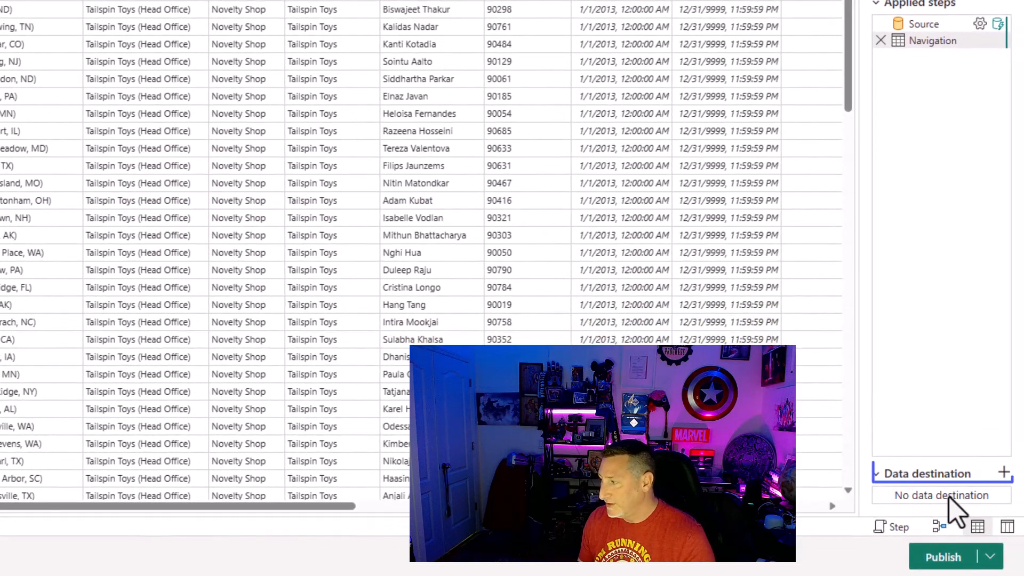
{"action": "left_click", "coordinate": [1003, 473]}
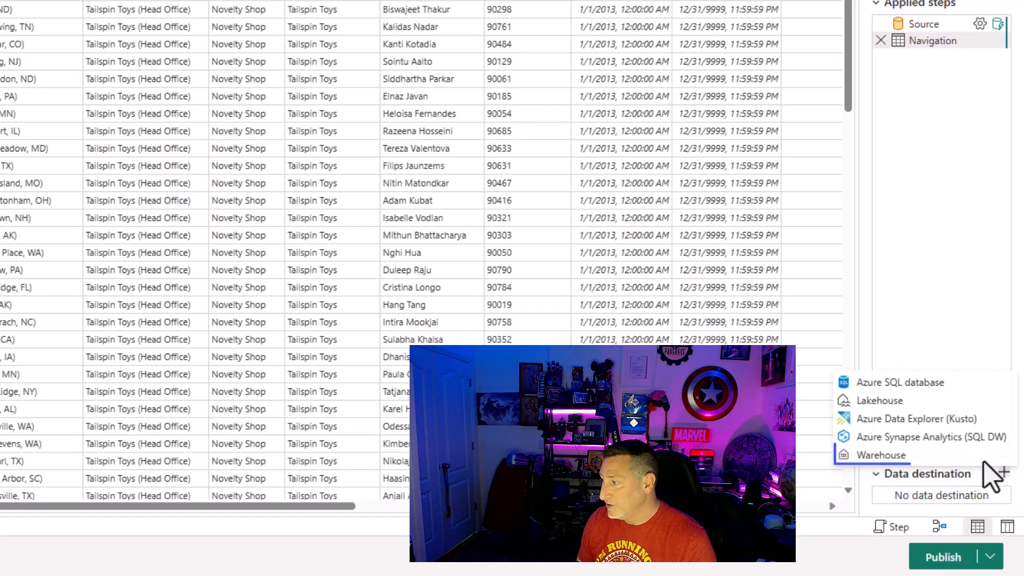
{"action": "left_click", "coordinate": [903, 455]}
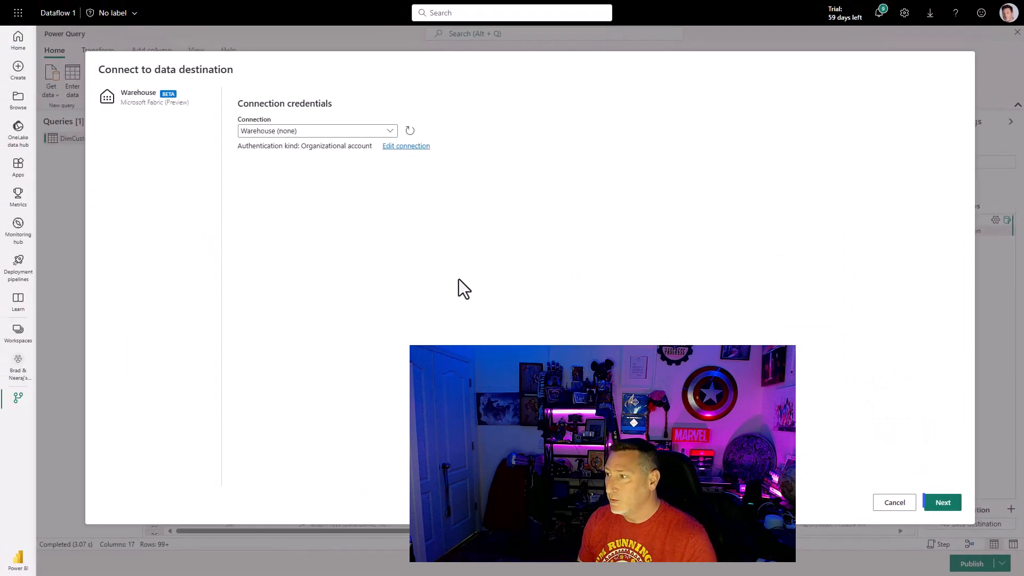
- Target a new DimCustomer table in the Baseball warehouse and save it with the Replace method and default column mapping
{"action": "left_click", "coordinate": [942, 503]}
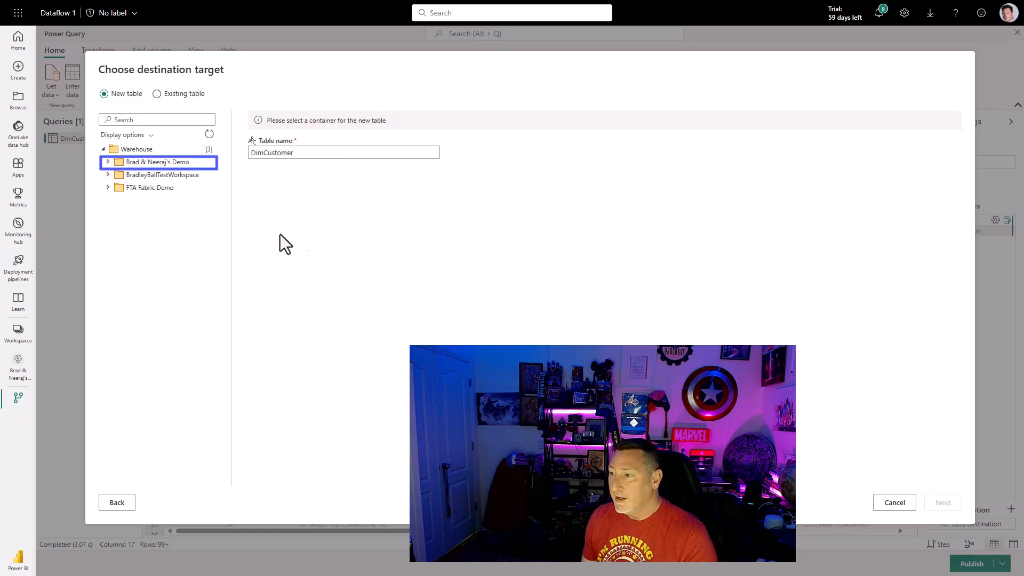
{"action": "left_click", "coordinate": [108, 163]}
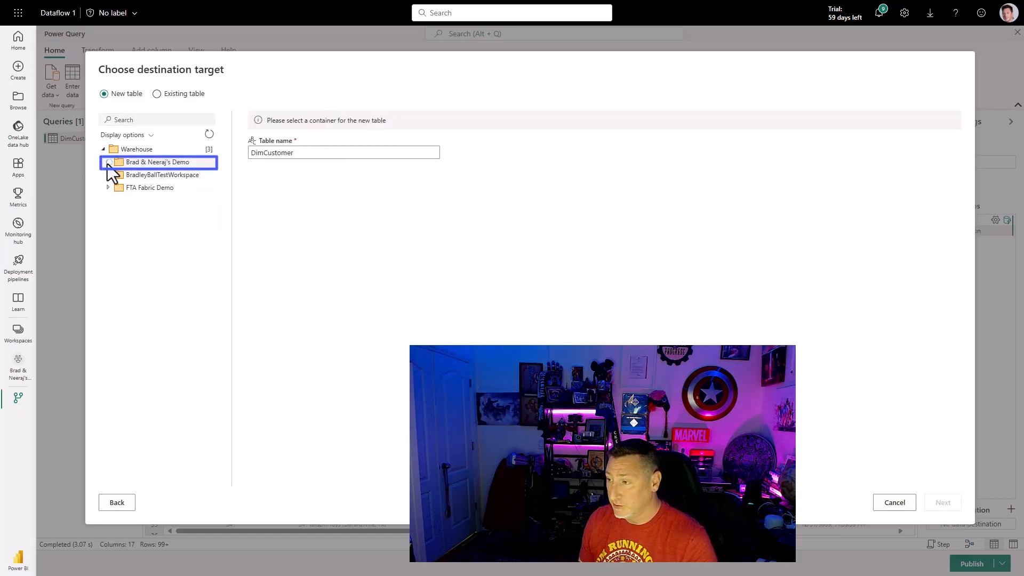
{"action": "left_click", "coordinate": [140, 175]}
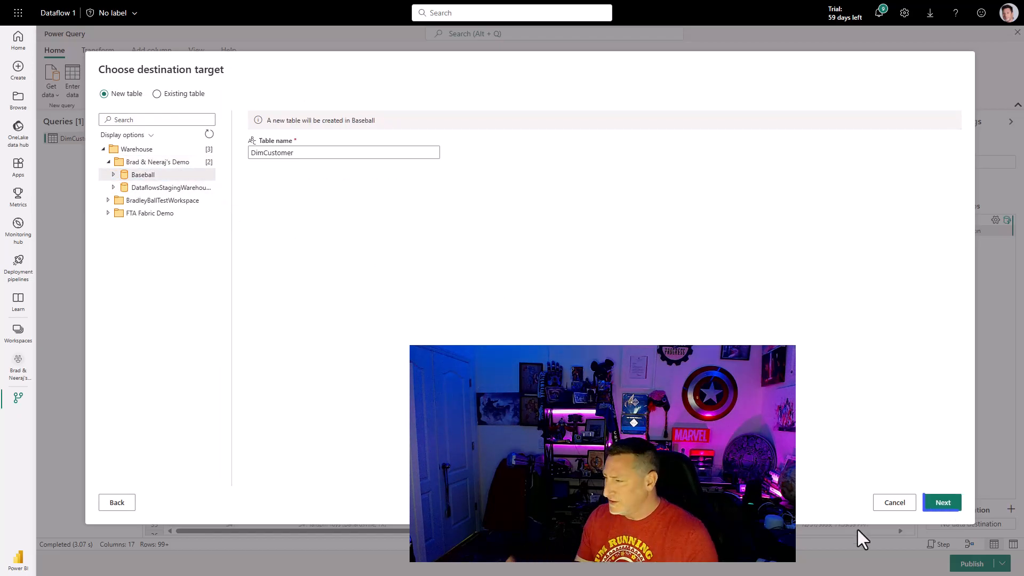
{"action": "left_click", "coordinate": [955, 504]}
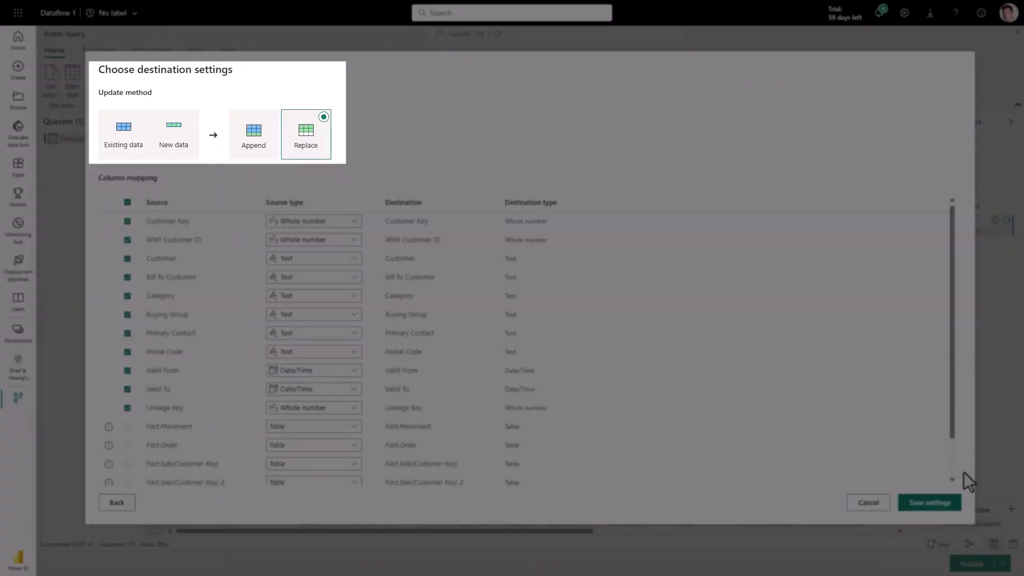
{"action": "scroll", "coordinate": [827, 449], "scroll_direction": "down", "scroll_amount": 1}
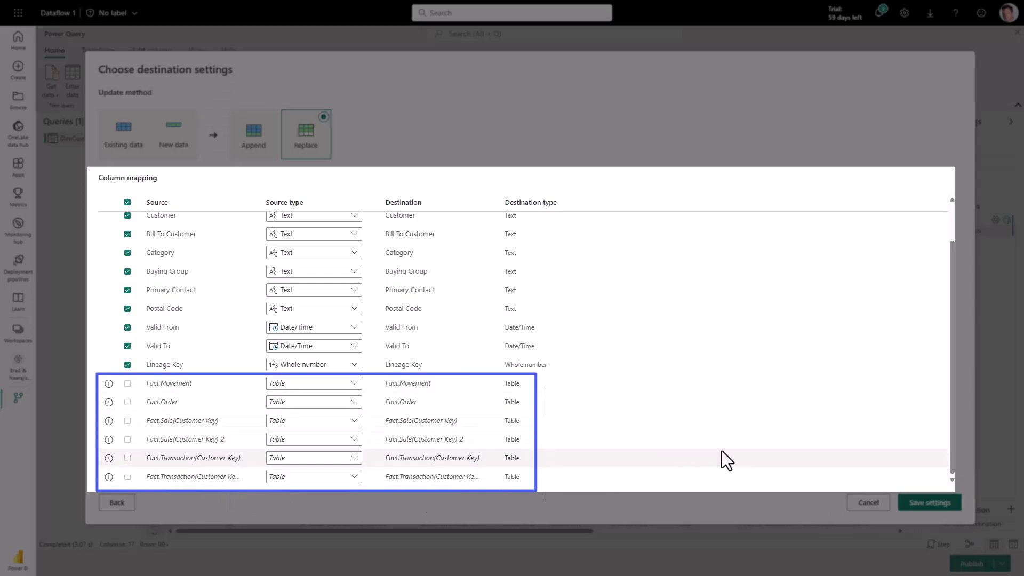
{"action": "scroll", "coordinate": [721, 450], "scroll_direction": "up", "scroll_amount": 1}
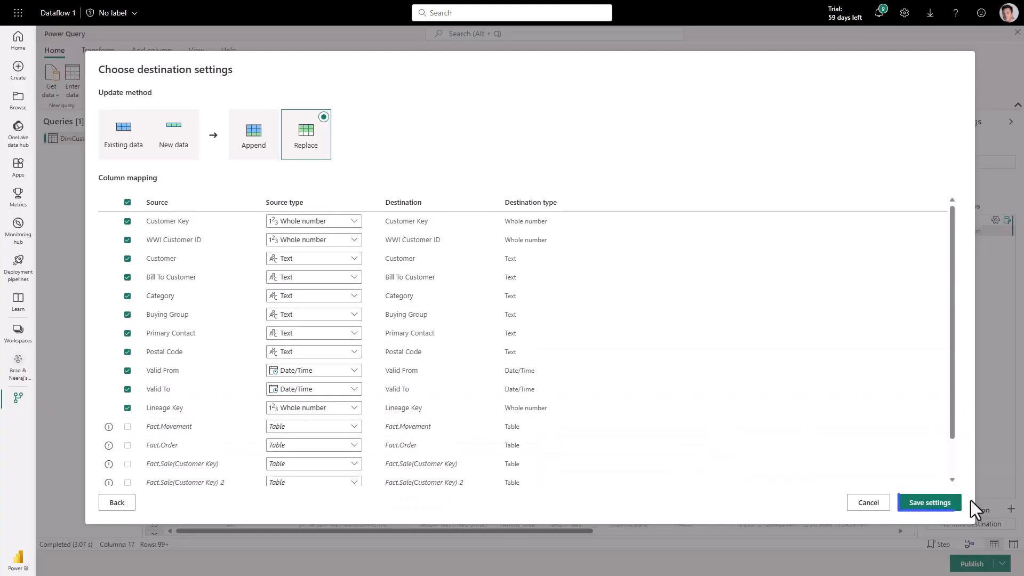
{"action": "left_click", "coordinate": [946, 502]}
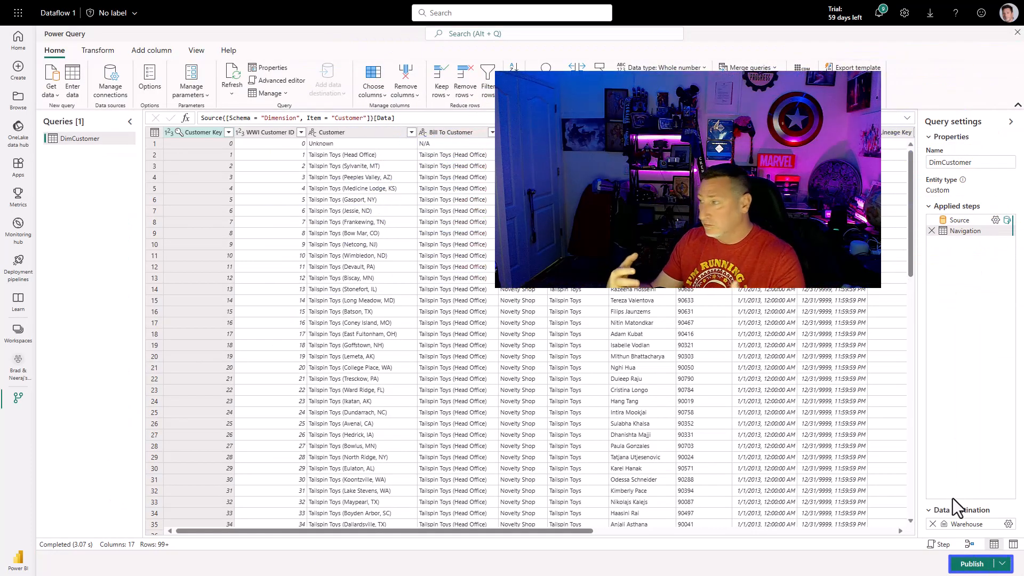
- Publish Dataflow 1 from the Power Query editor
{"action": "left_click", "coordinate": [967, 567]}
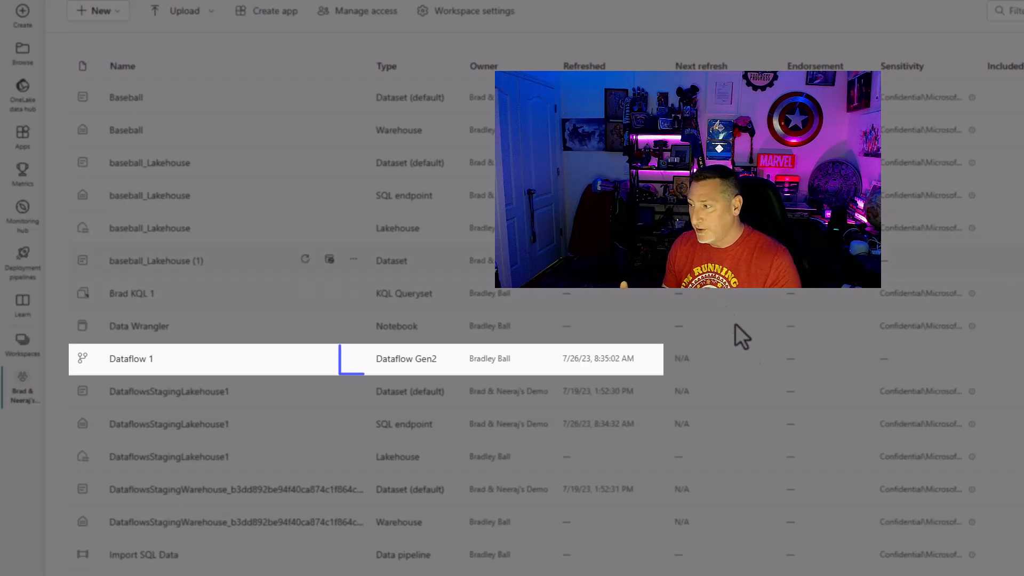
{"action": "left_click", "coordinate": [352, 362]}
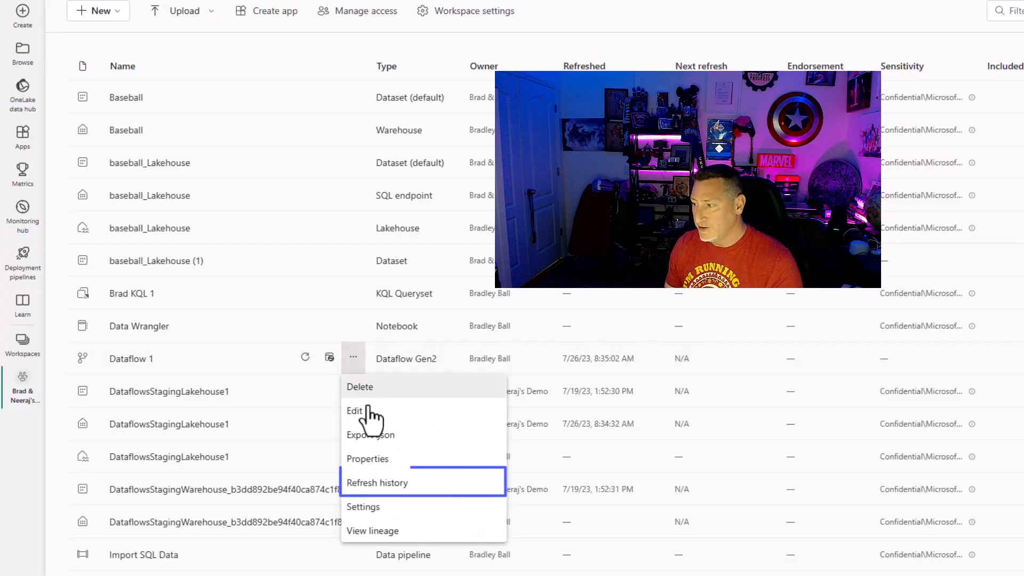
{"action": "left_click", "coordinate": [392, 483]}
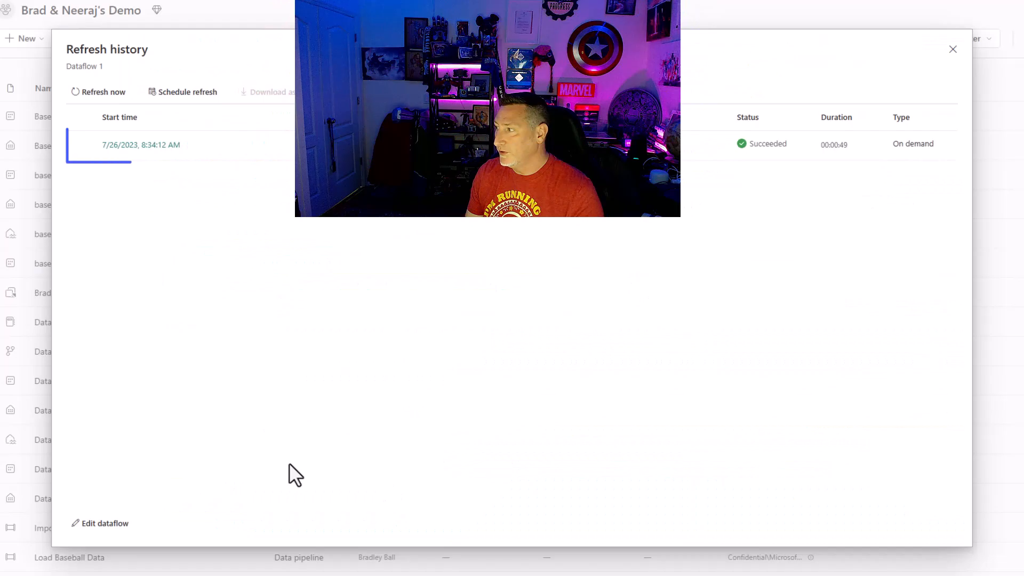
{"action": "left_click", "coordinate": [140, 146]}
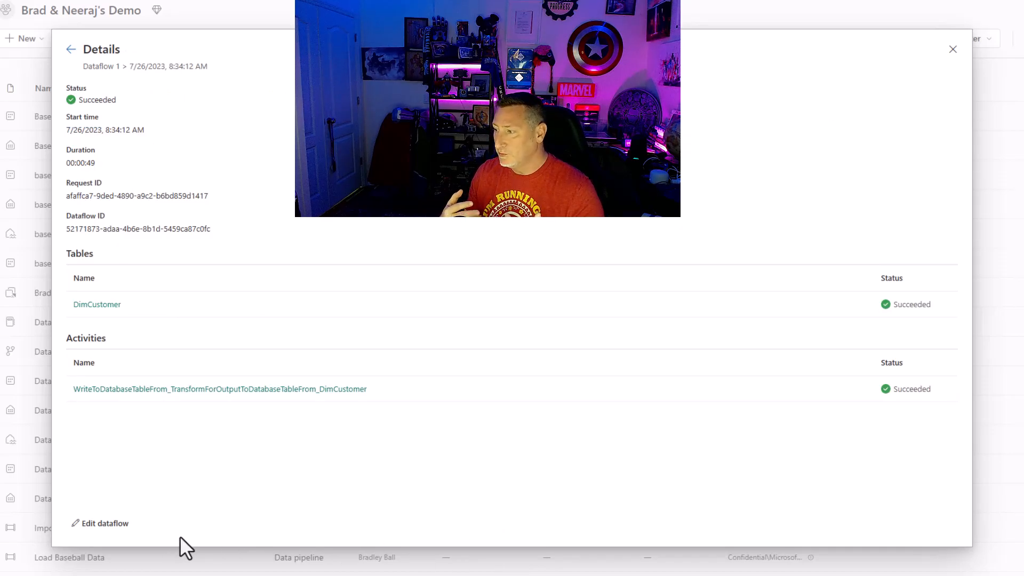
{"action": "left_click", "coordinate": [953, 49]}
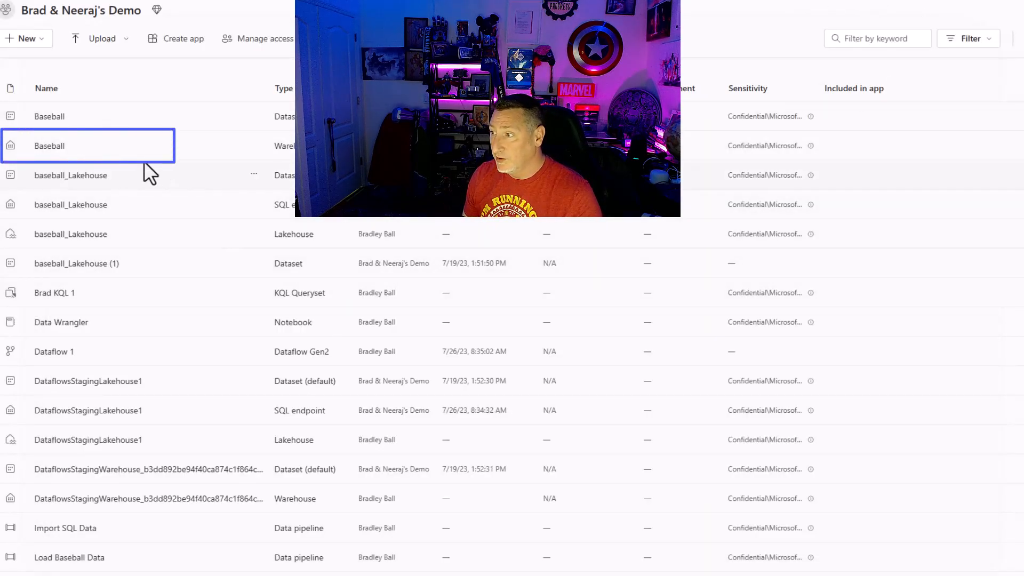
- Open the Baseball warehouse and preview DimCustomer among its dbo tables
{"action": "left_click", "coordinate": [117, 158]}
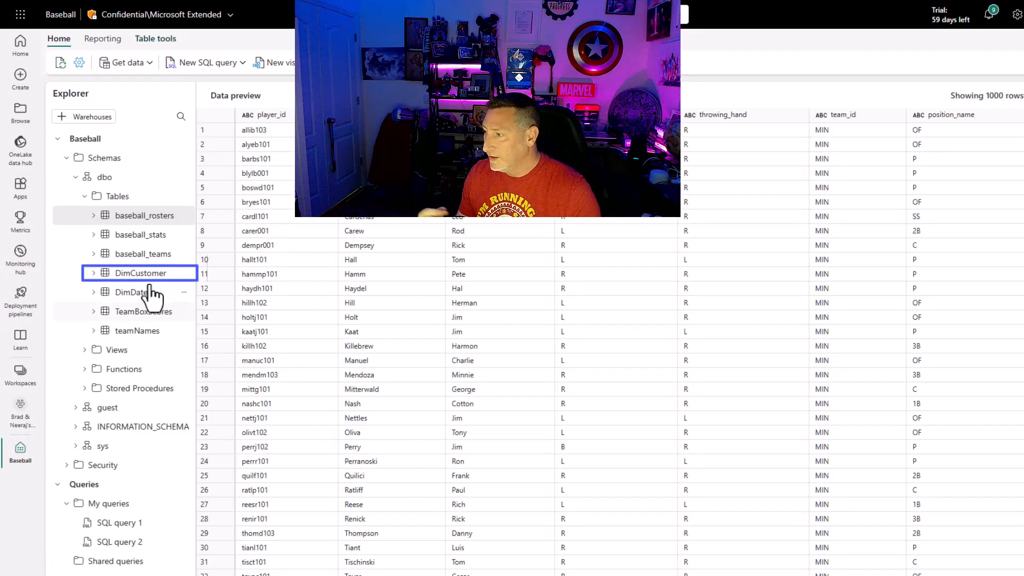
{"action": "left_click", "coordinate": [143, 275]}
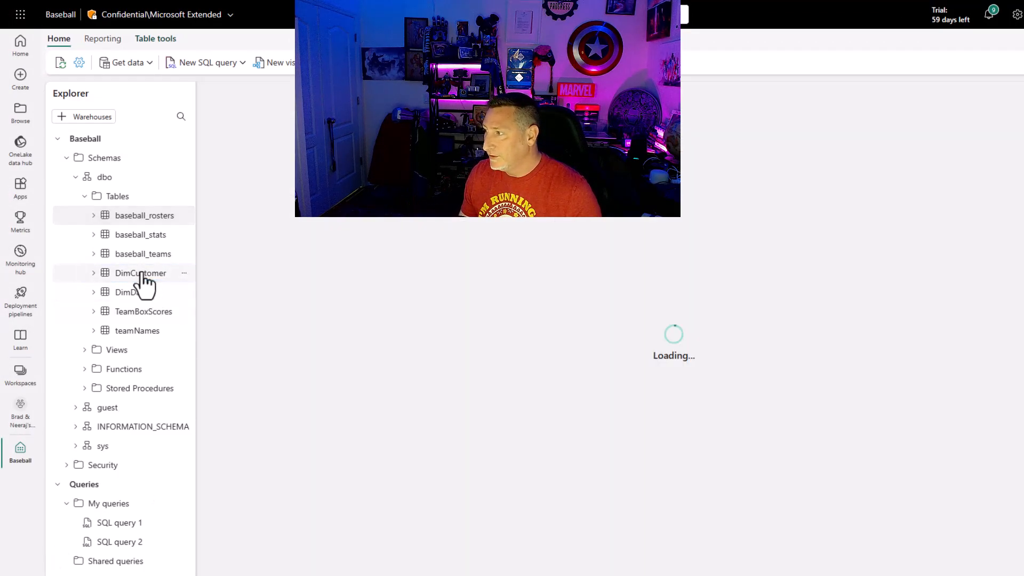